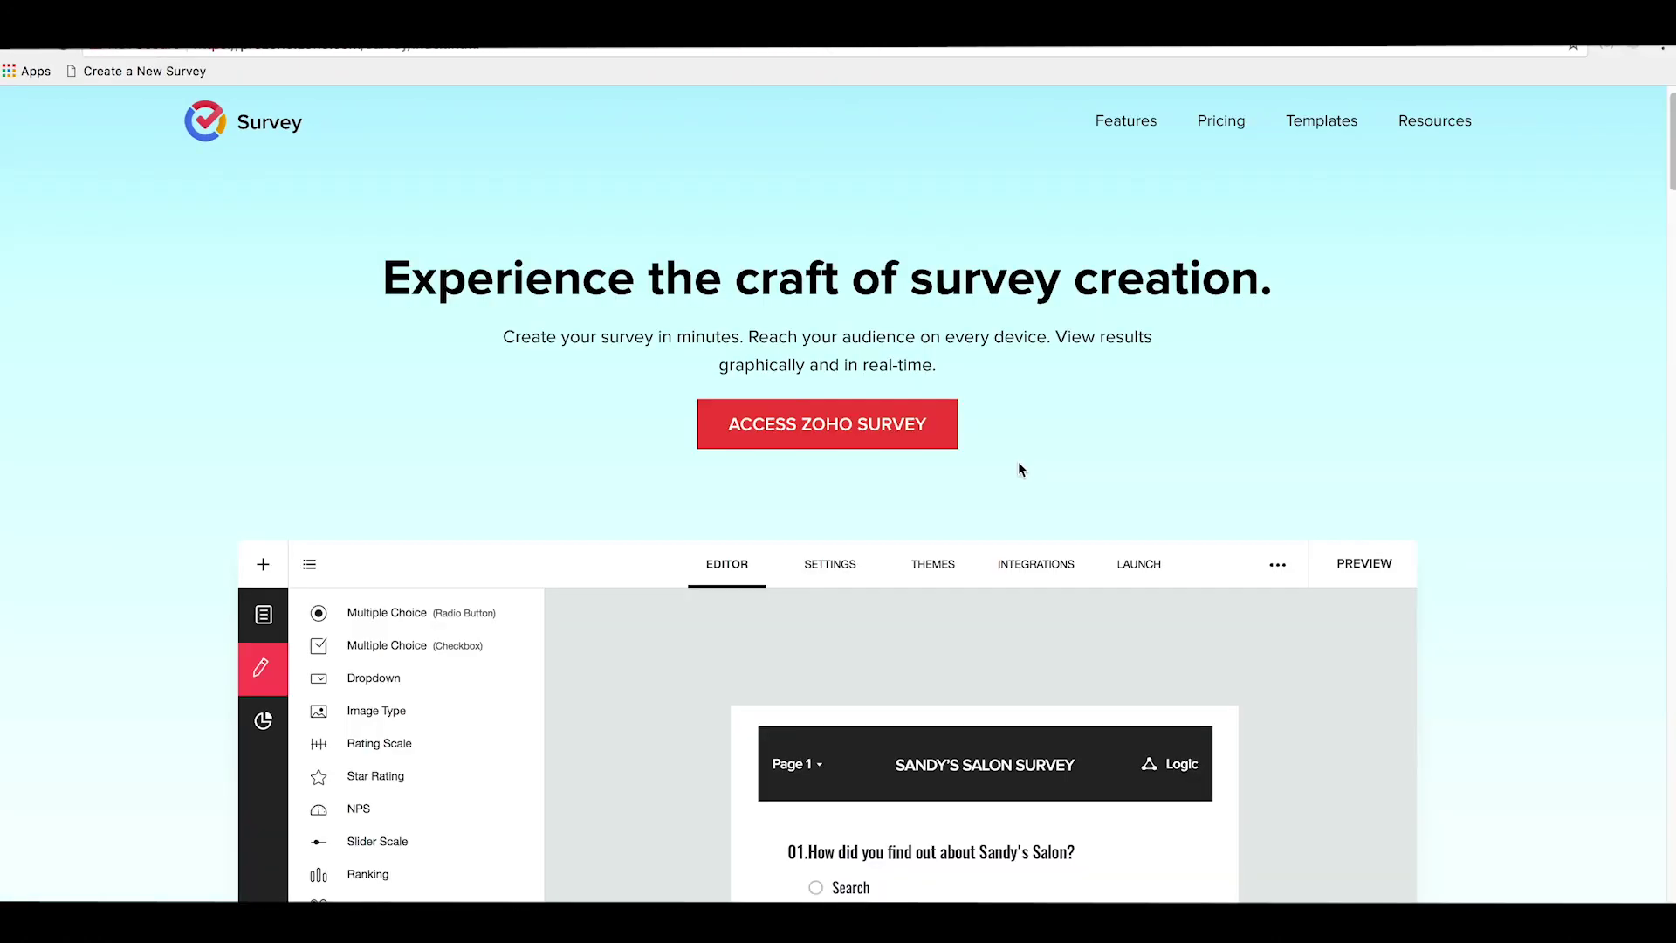
# Step: Create a new blank survey named 'Puppy Adoption Survey'
pyautogui.click(830, 436)
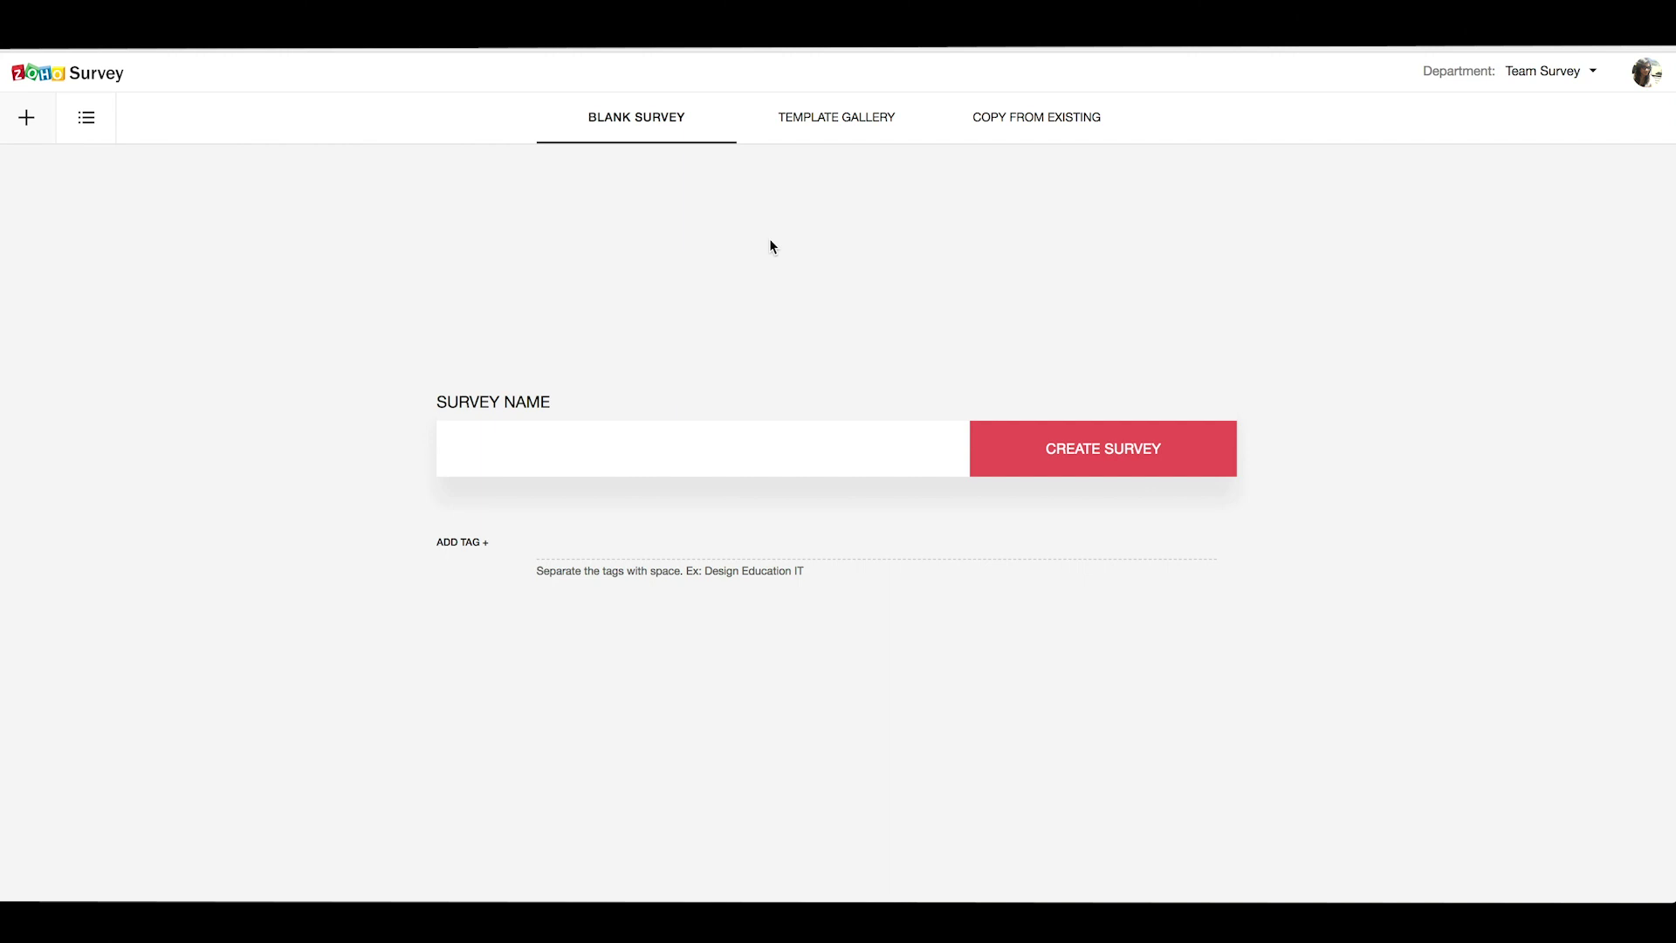
pyautogui.click(577, 453)
pyautogui.write('Puppy Adoption Survey')
pyautogui.click(1124, 454)
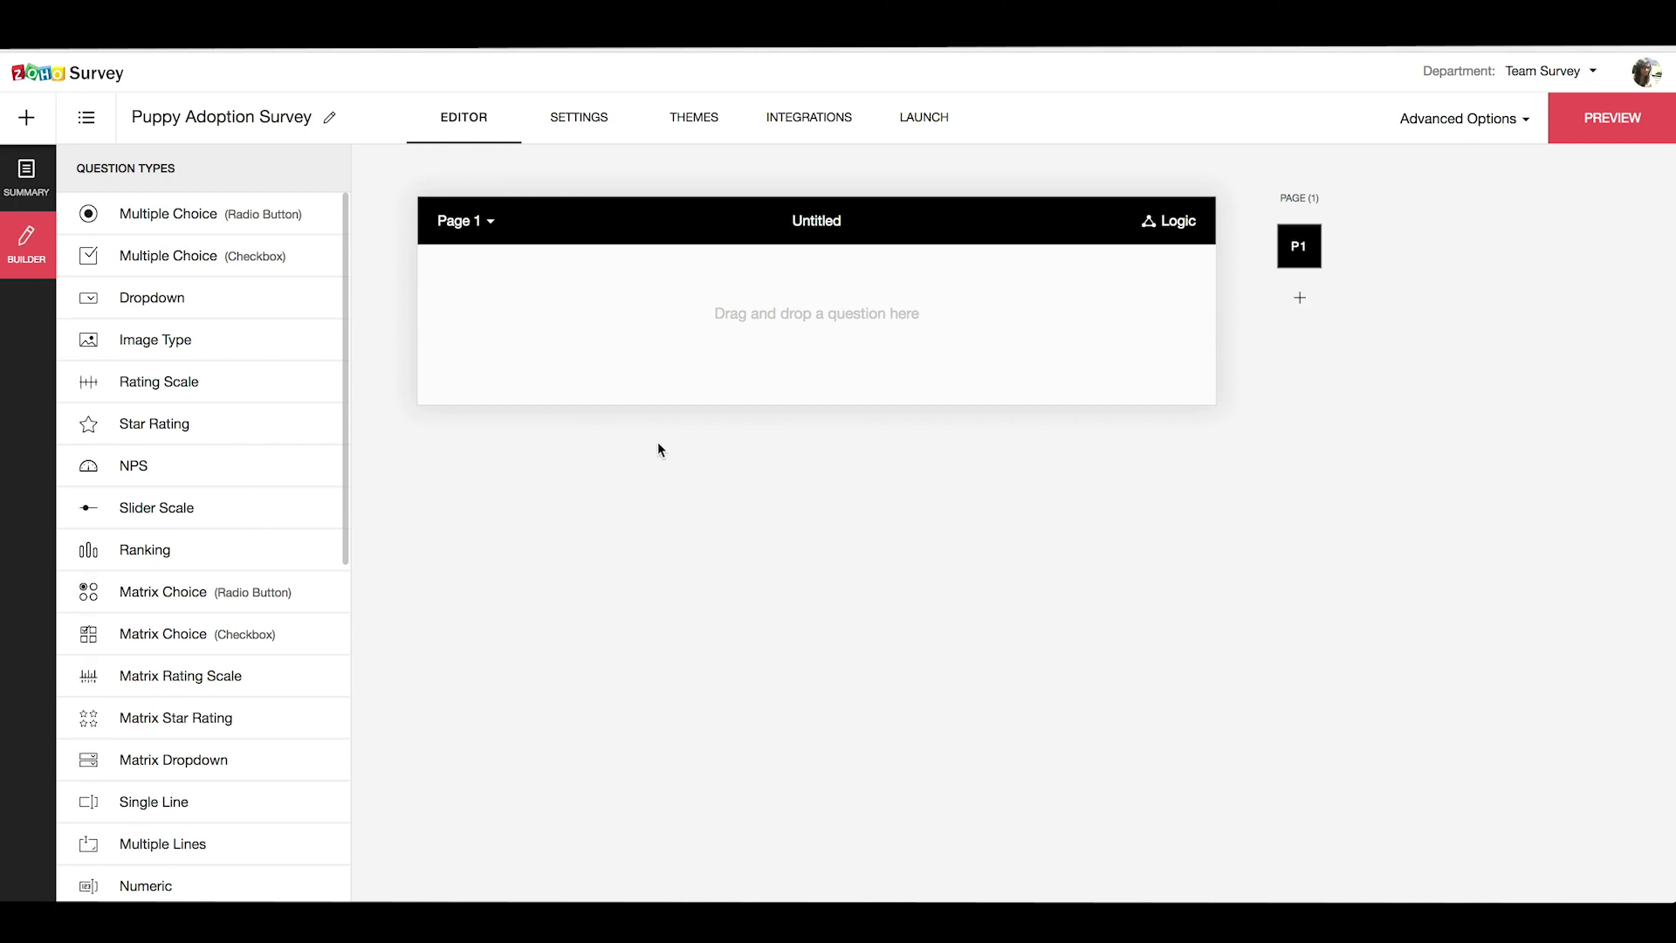
pyautogui.moveTo(266, 352); pyautogui.dragTo(304, 340)
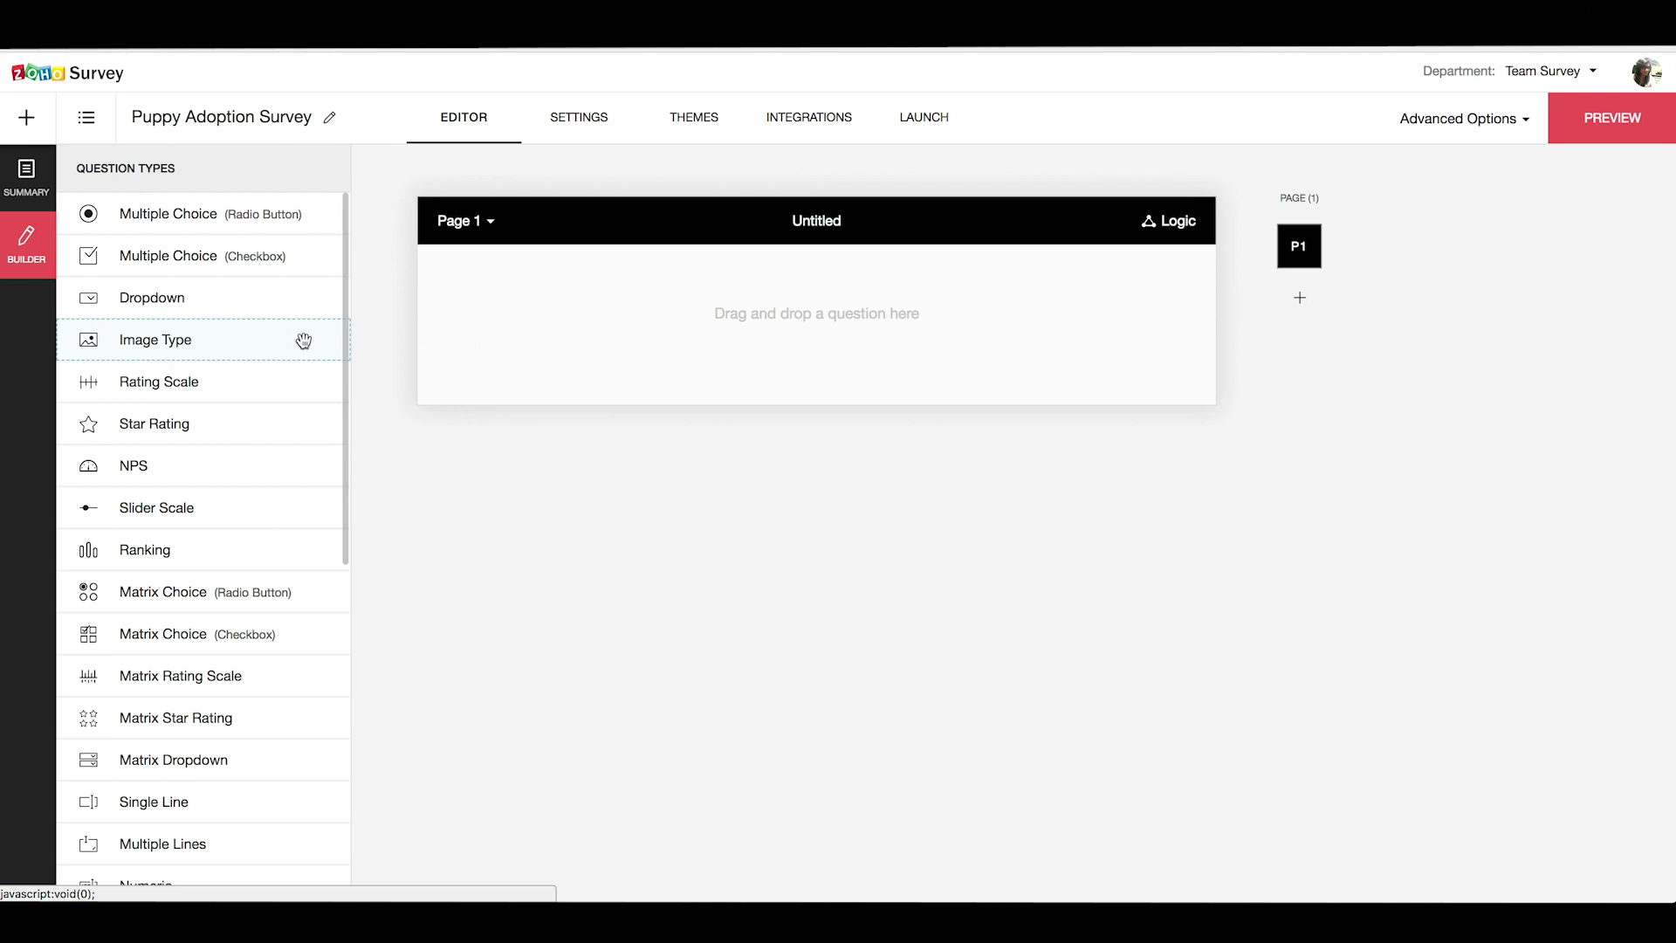
pyautogui.scroll(-6, 304, 340)
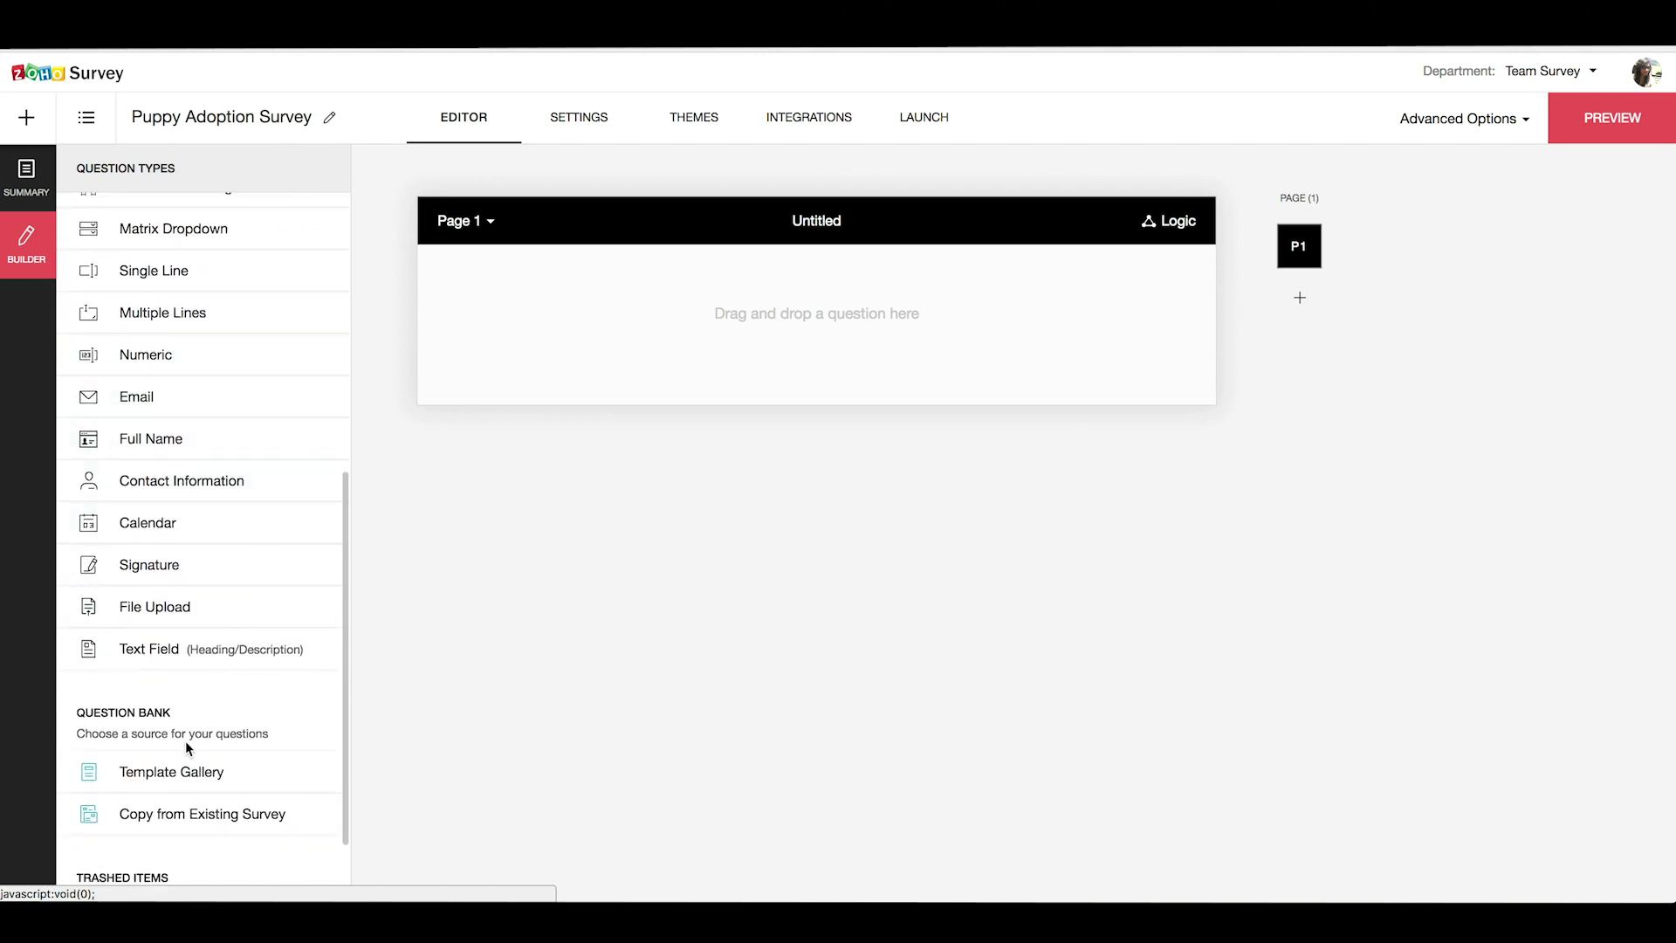
pyautogui.click(184, 777)
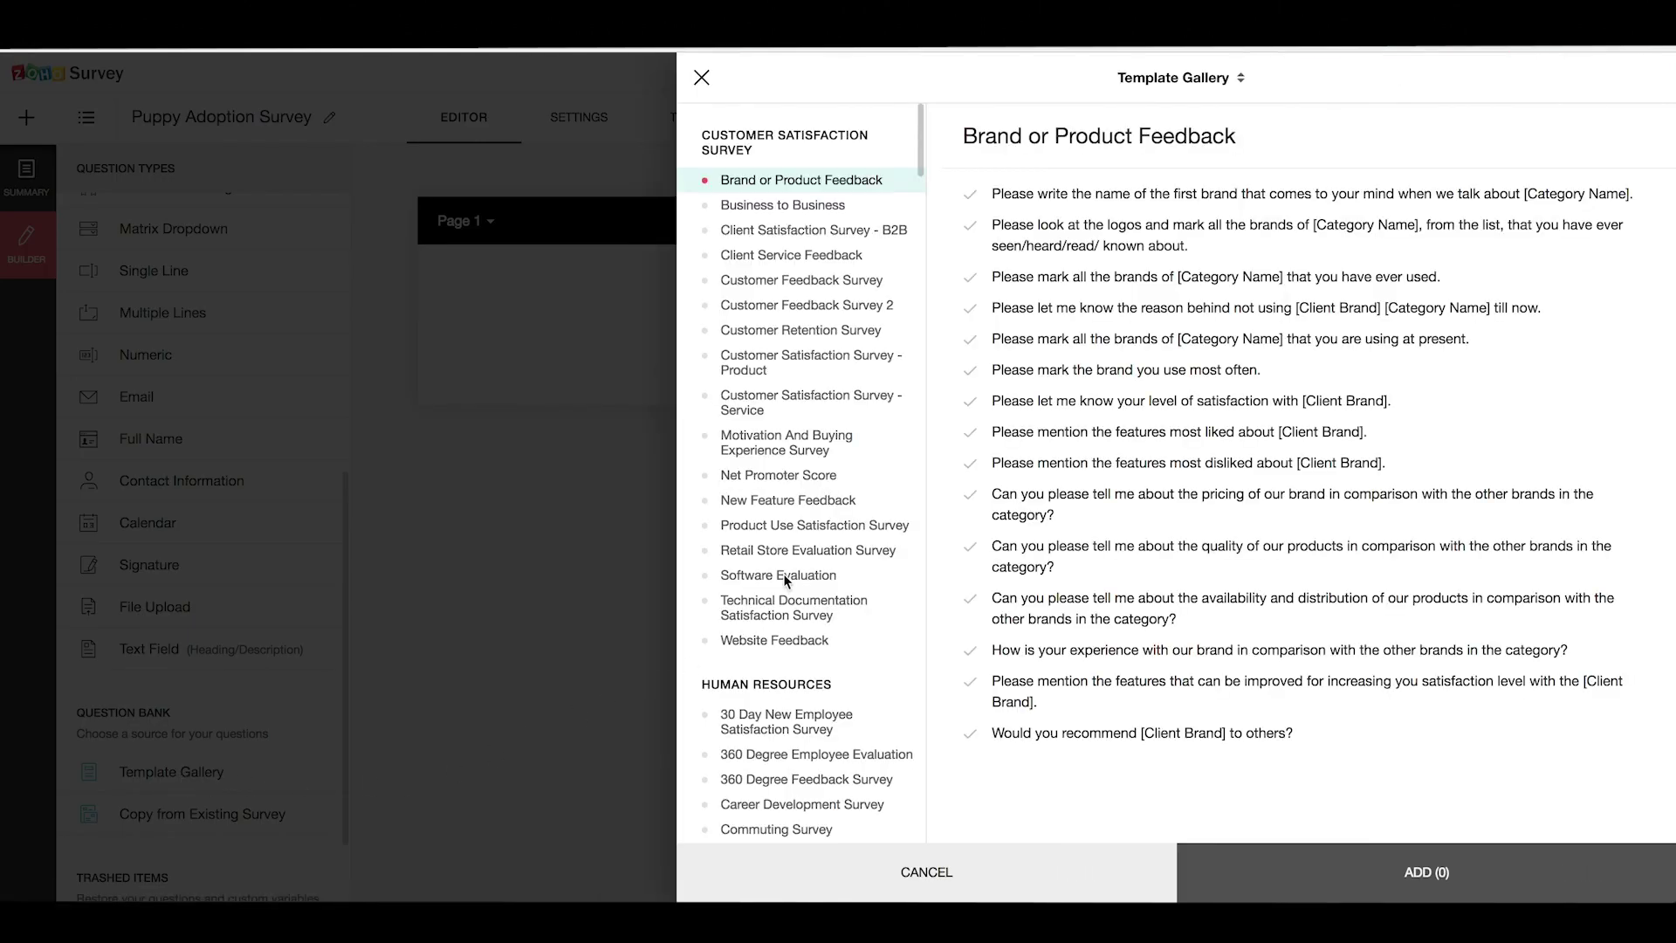
pyautogui.scroll(-8, 783, 573)
pyautogui.scroll(8, 783, 574)
pyautogui.click(704, 80)
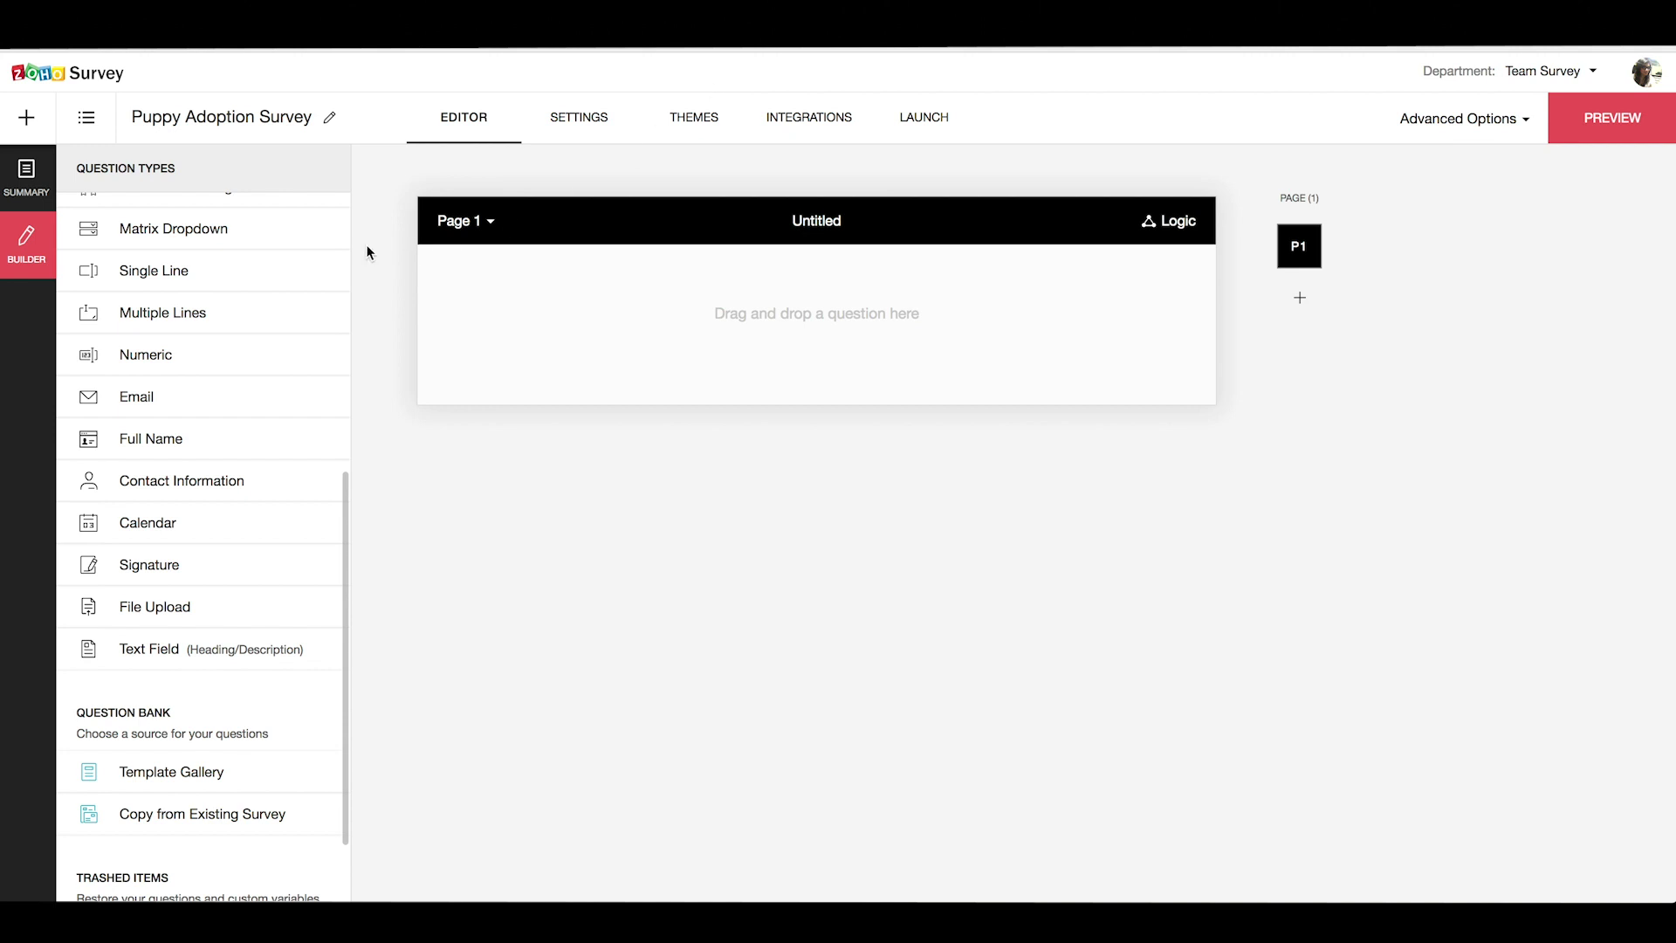
pyautogui.scroll(6, 253, 219)
# Step: Add a multiple-choice question 'Are you a dog person?' with choices Yes, No and Who is not?
pyautogui.moveTo(253, 220); pyautogui.dragTo(733, 313)
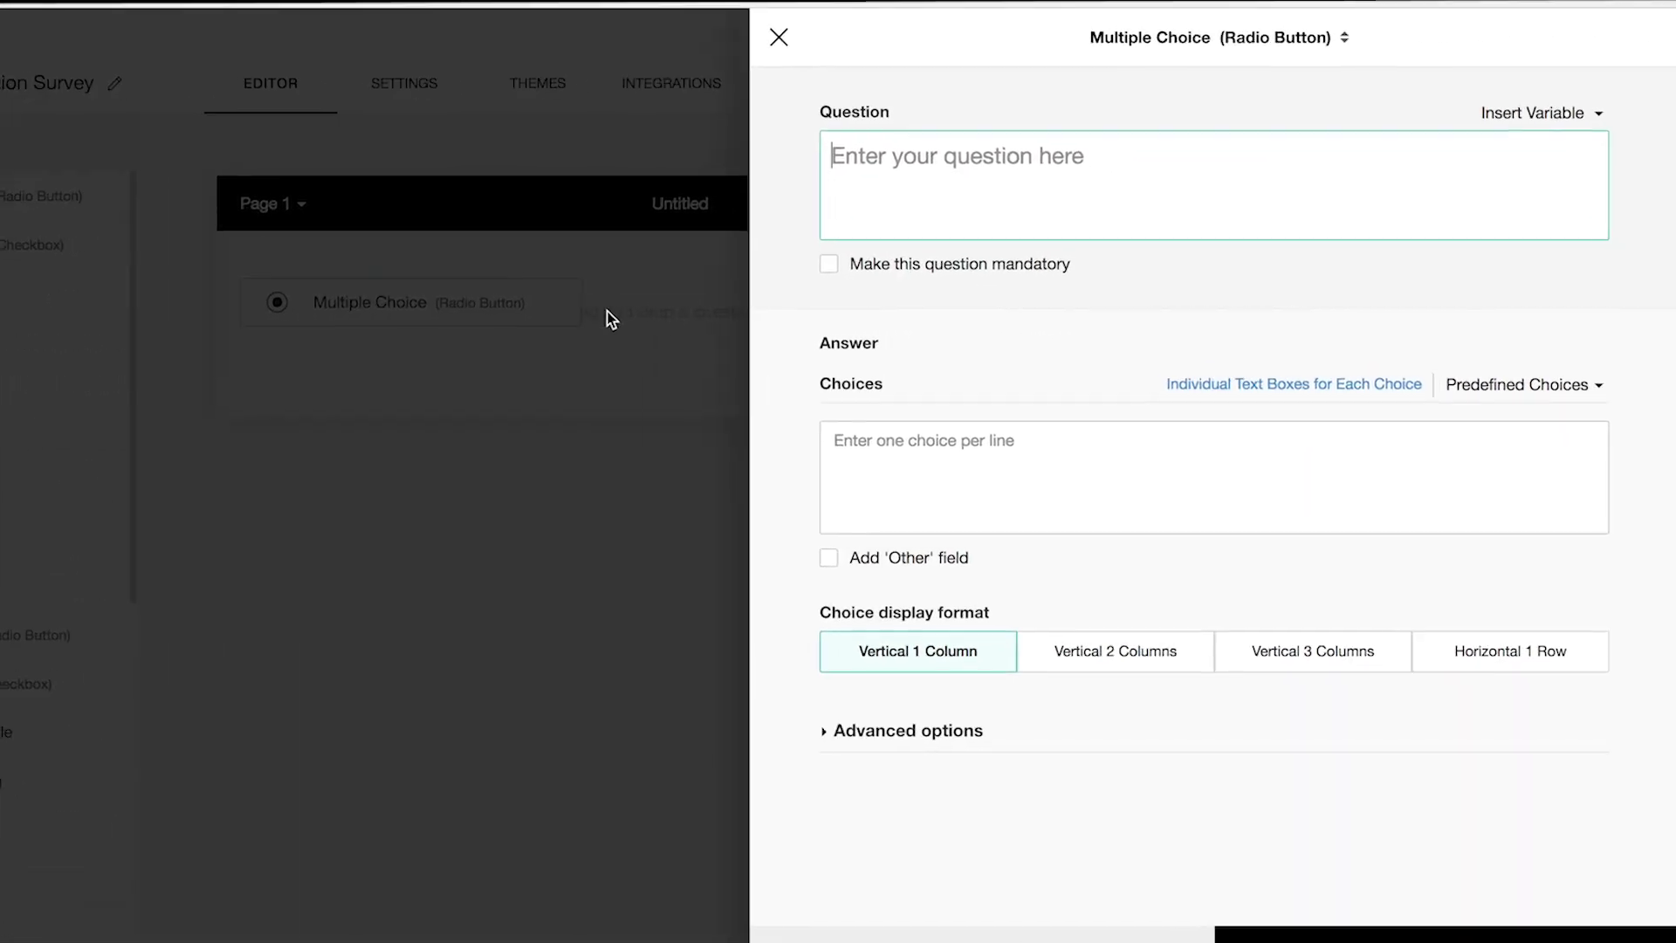
pyautogui.write('Are you a dog person?')
pyautogui.click(900, 453)
pyautogui.write('Yes')
pyautogui.press('Return')
pyautogui.write('No')
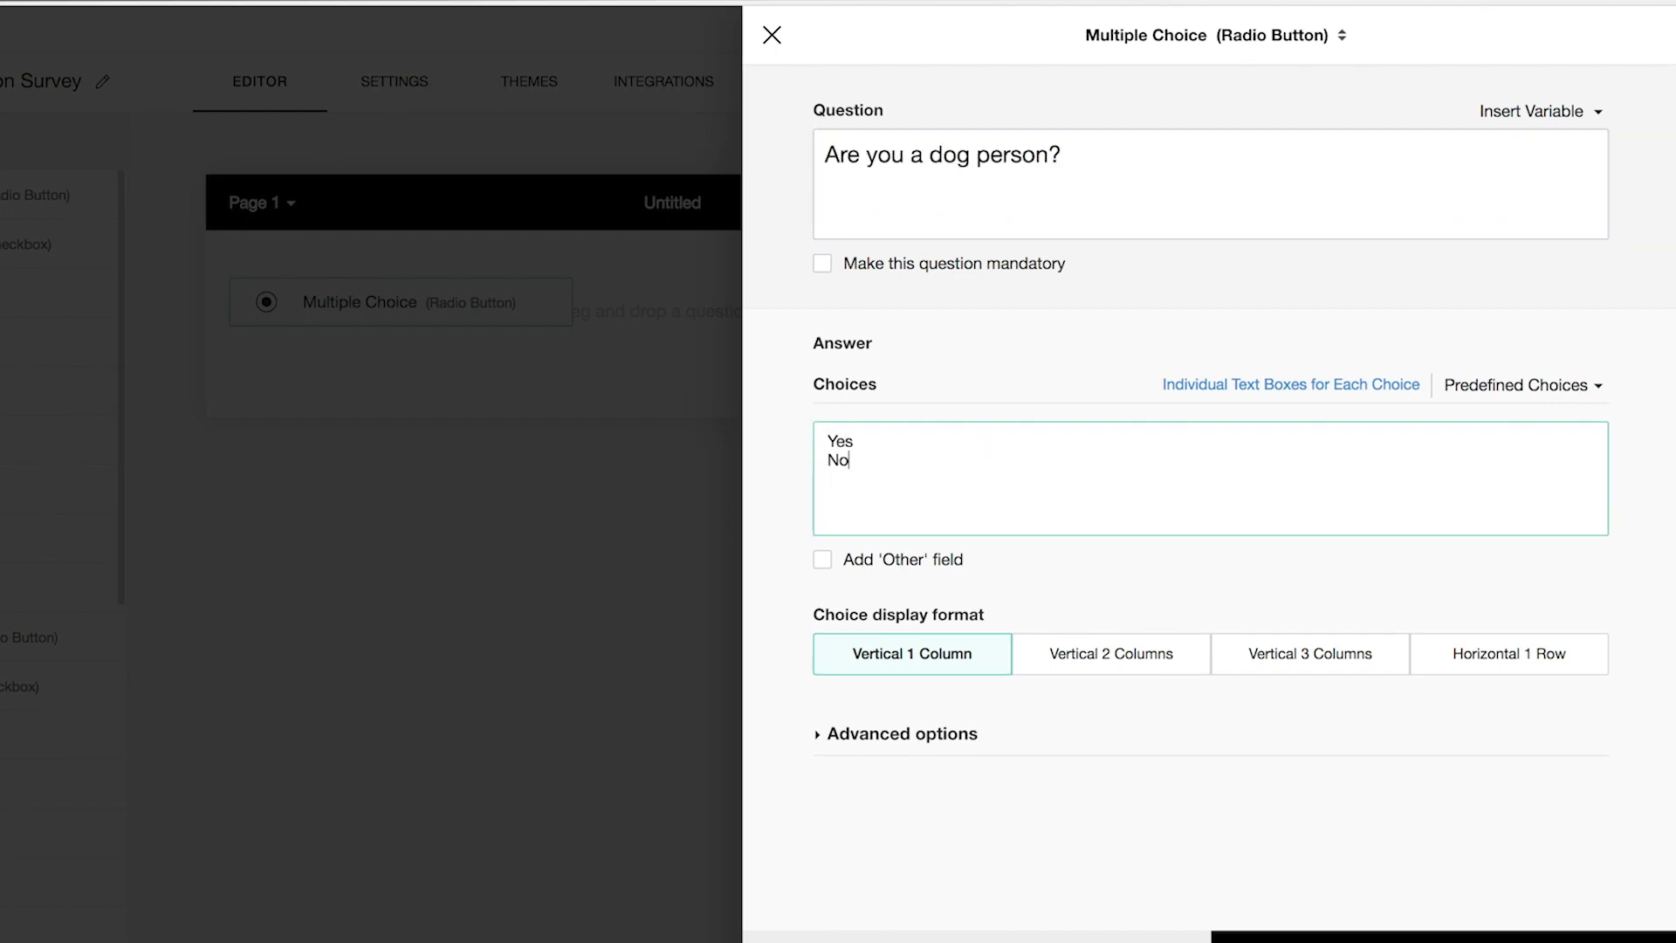
pyautogui.press('Return')
pyautogui.write('Who is not?')
# Step: Make the question mandatory, add an Other option, keep a single-column layout and save
pyautogui.click(823, 264)
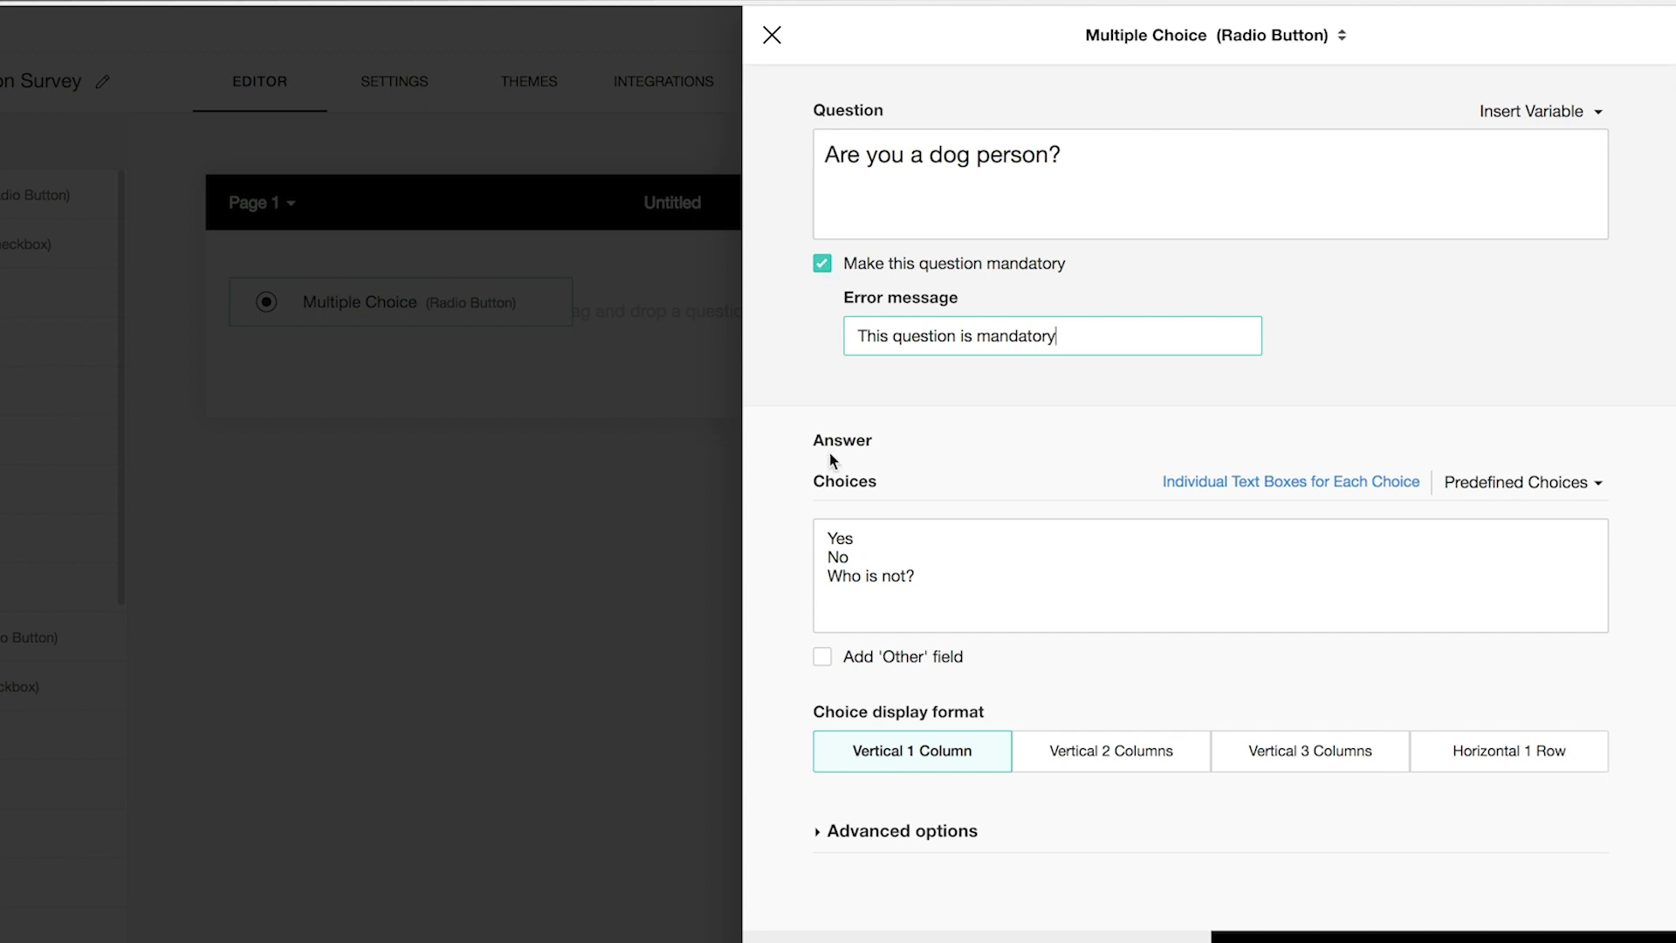
pyautogui.click(819, 659)
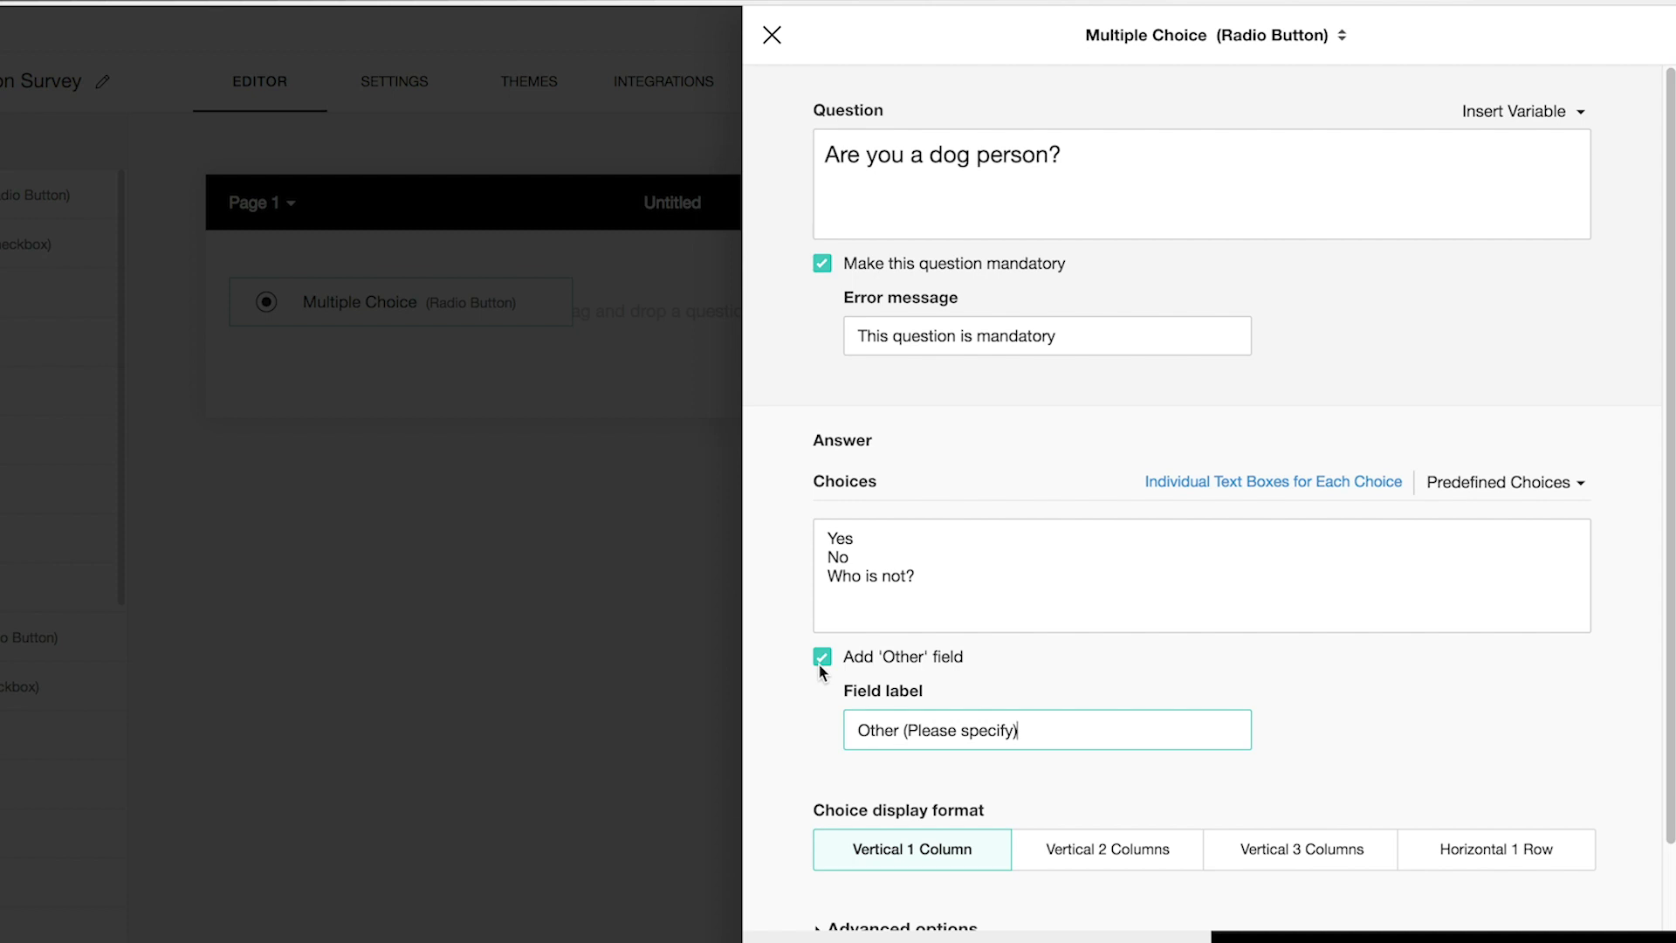
pyautogui.scroll(-2, 819, 663)
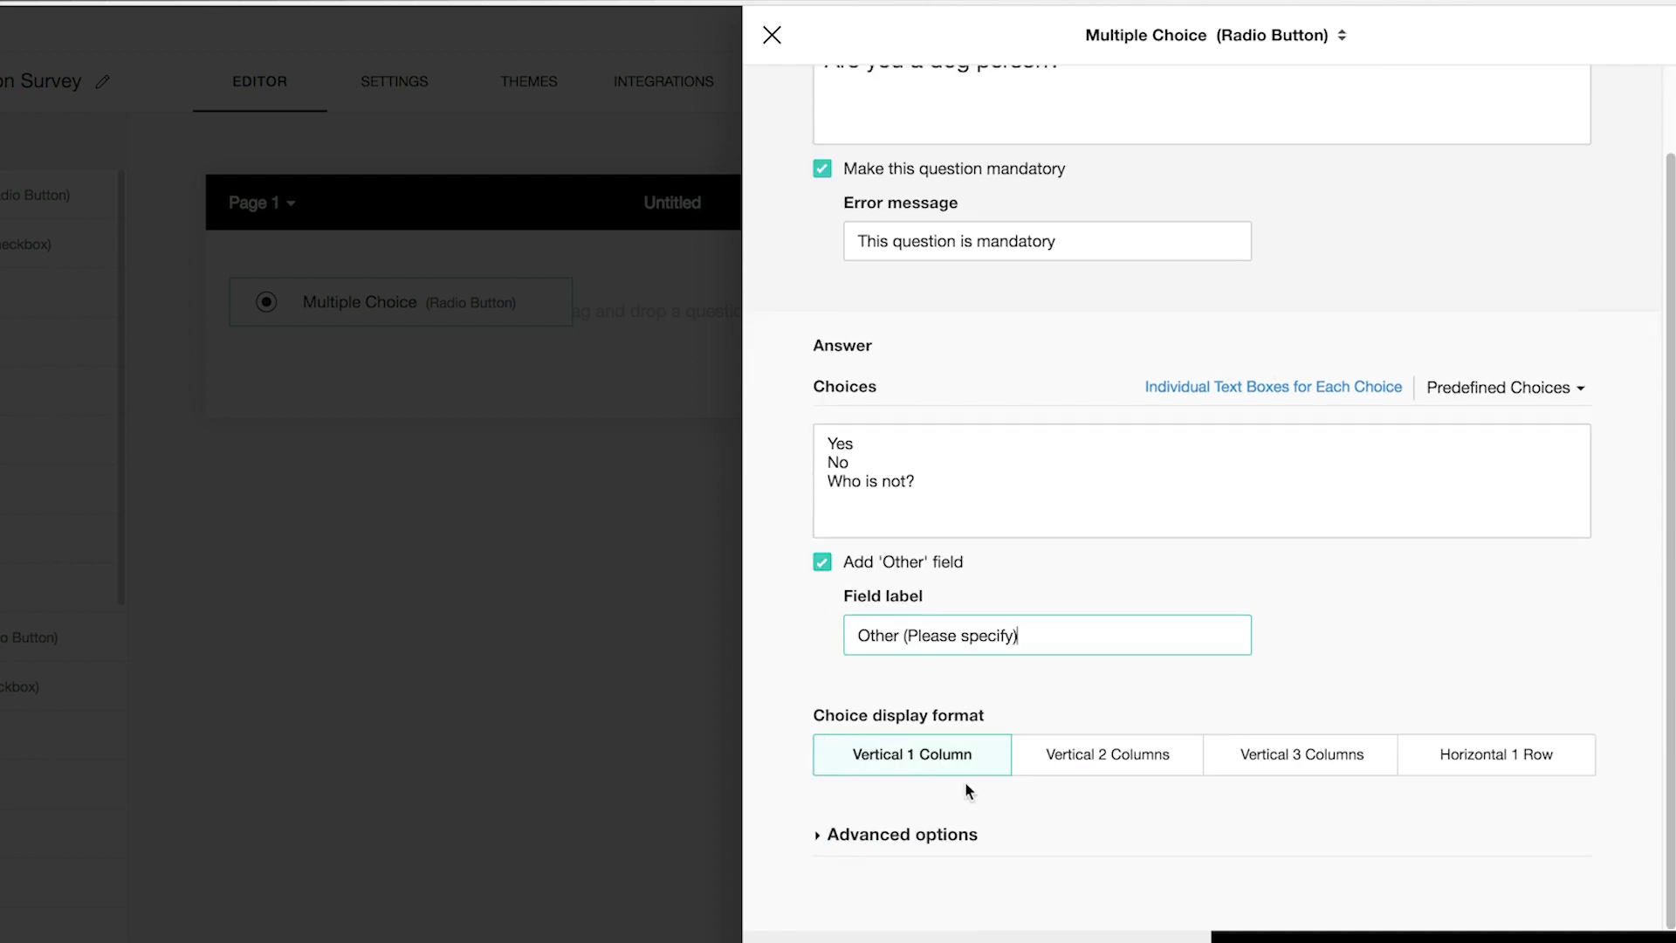
pyautogui.click(1096, 768)
pyautogui.click(972, 771)
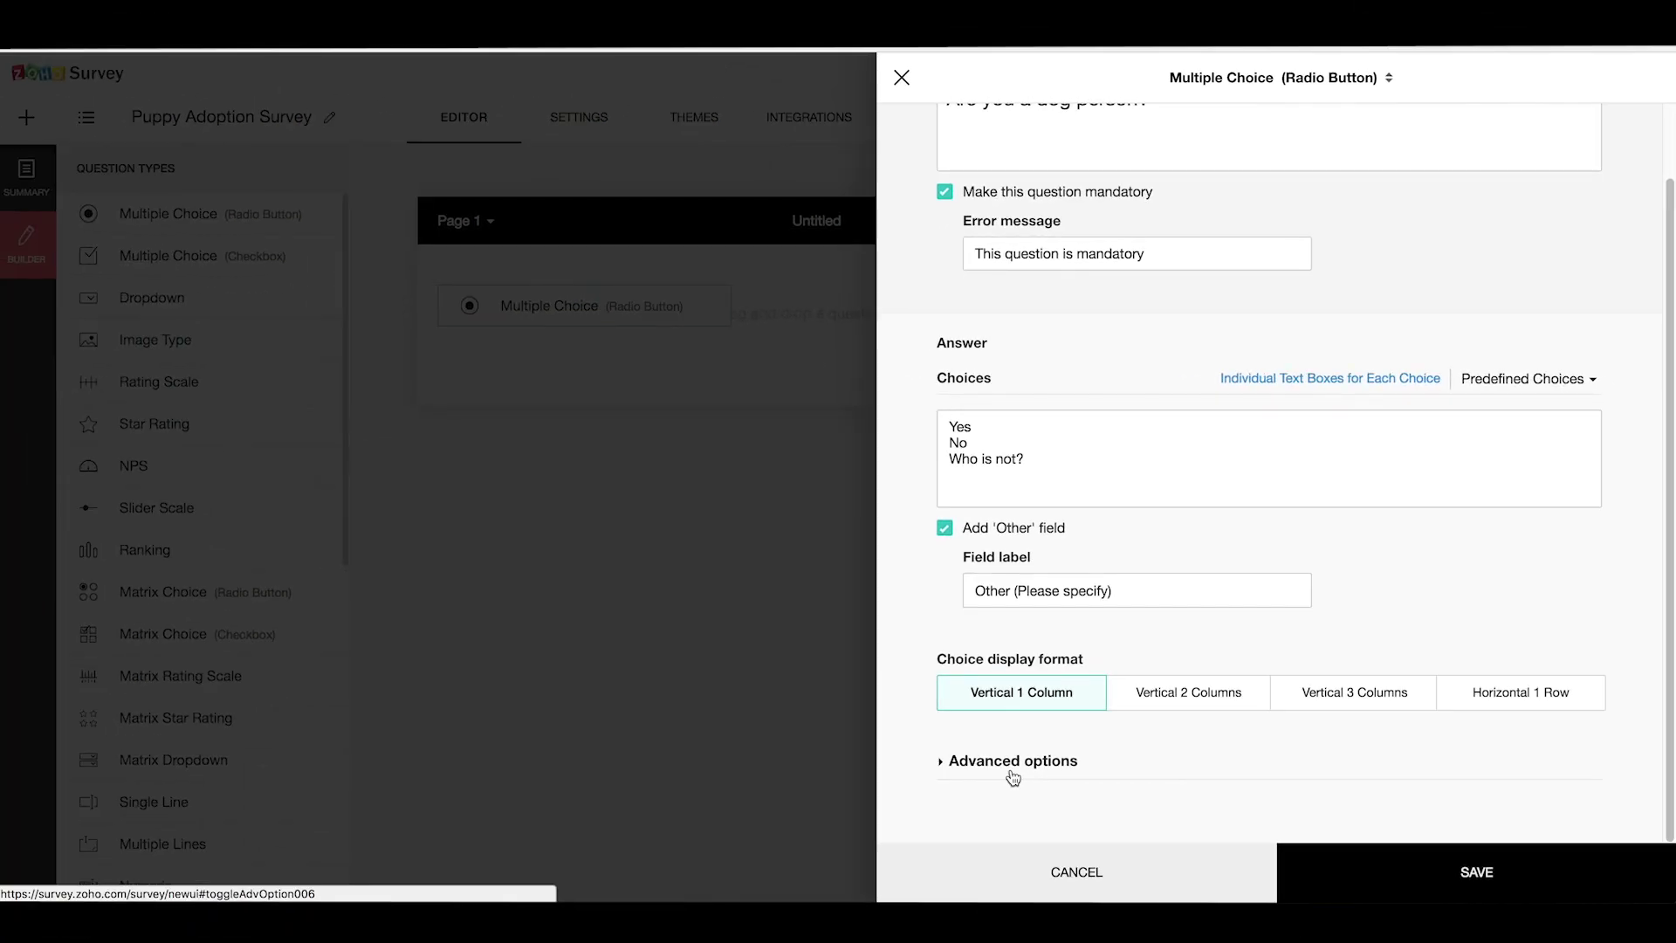
pyautogui.click(1482, 892)
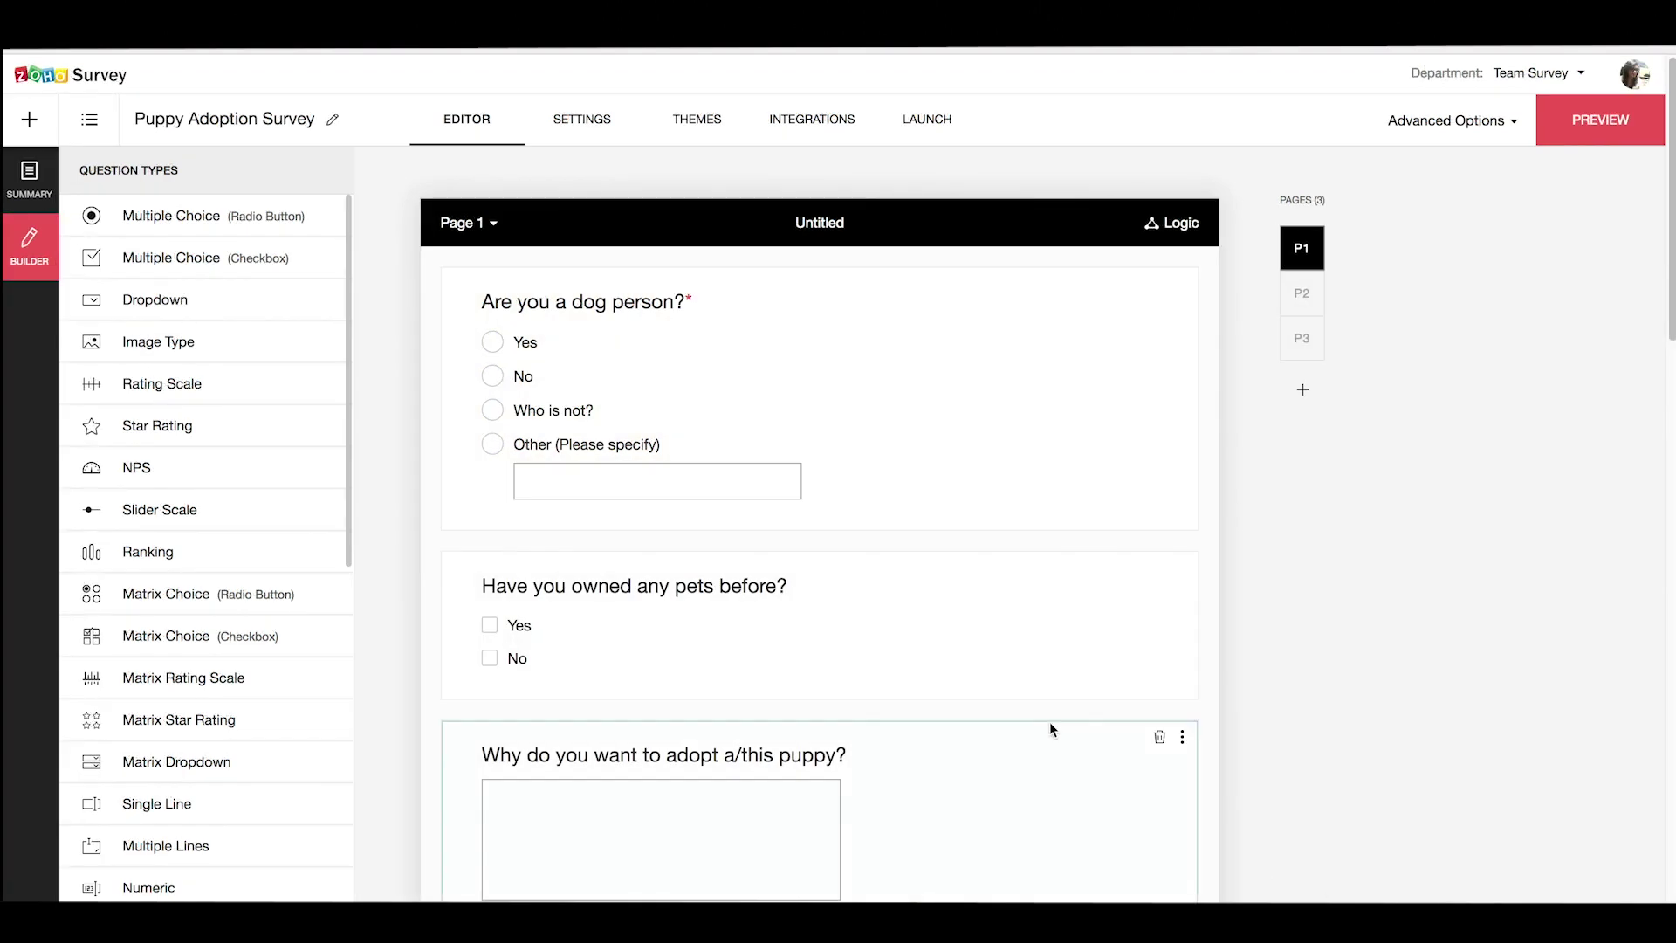
# Step: Move Page 1 down the page order, then return it to the top
pyautogui.scroll(-3, 1049, 721)
pyautogui.scroll(-3, 1049, 721)
pyautogui.scroll(7, 1049, 721)
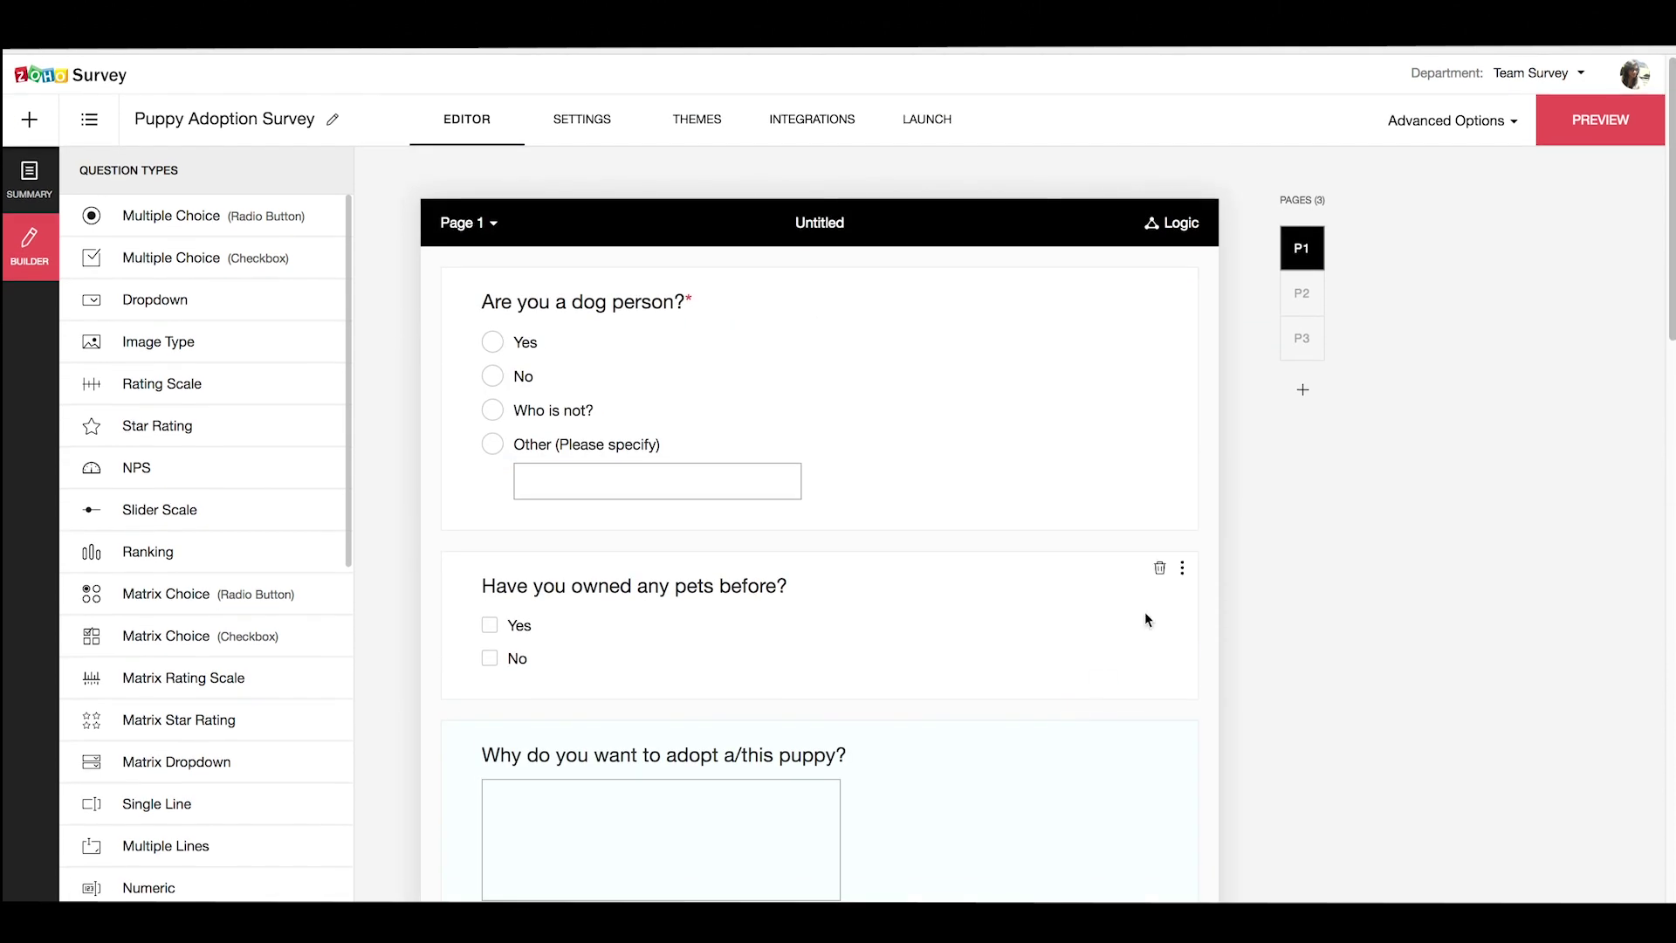
pyautogui.moveTo(1287, 258); pyautogui.dragTo(1286, 322)
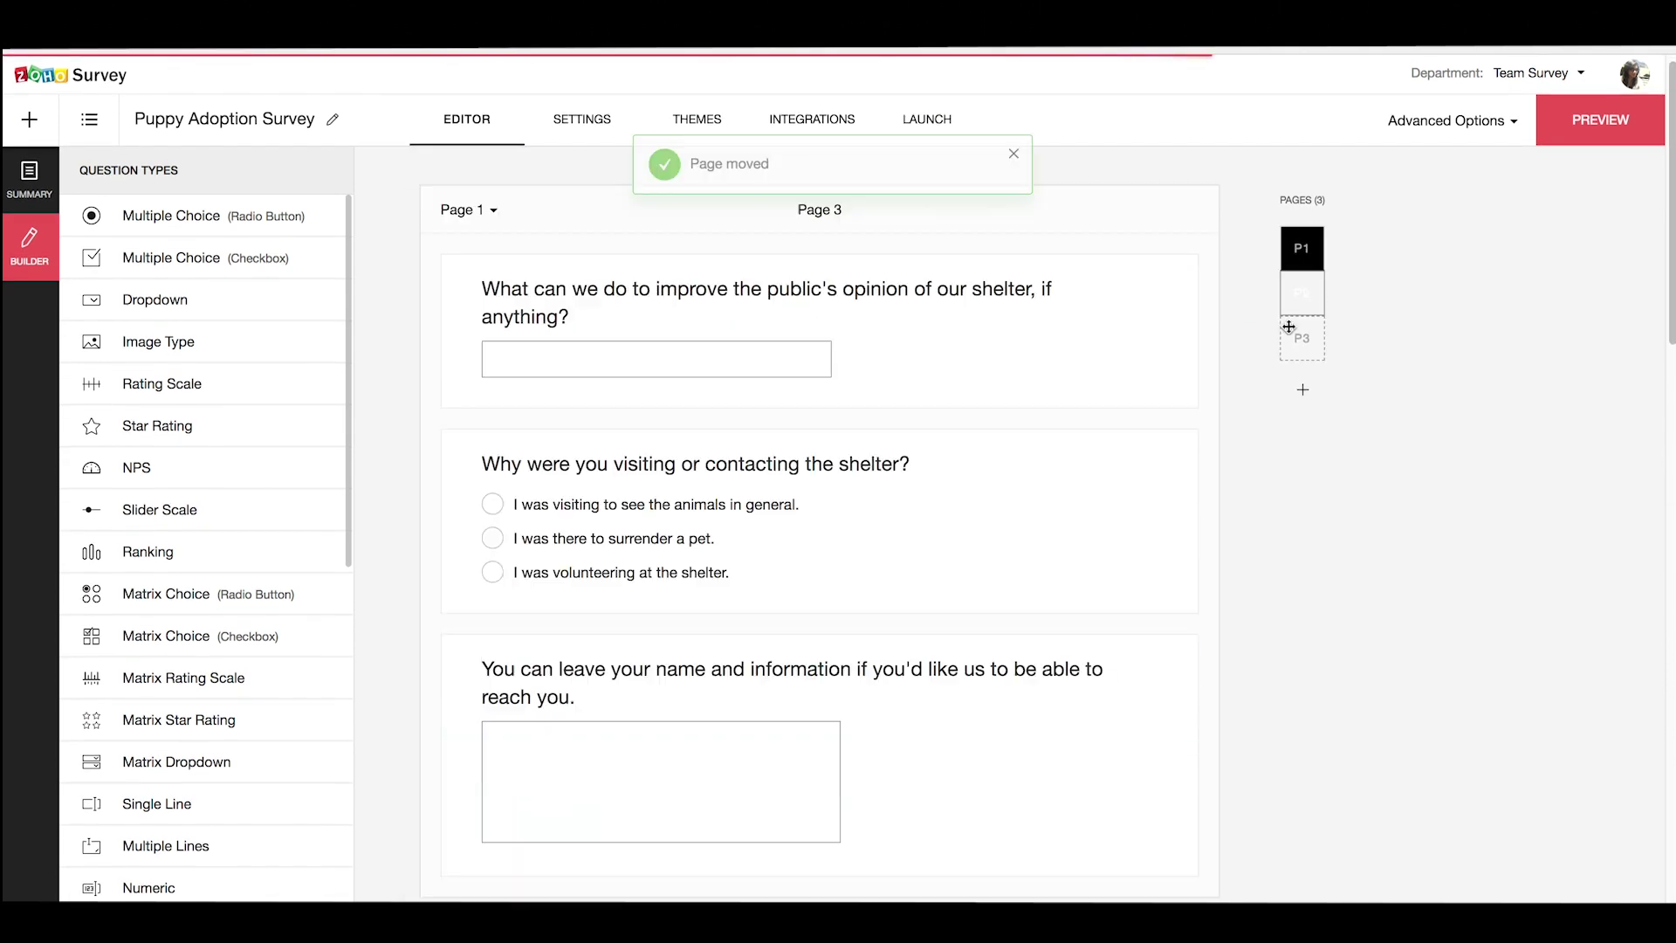
pyautogui.moveTo(1292, 245); pyautogui.dragTo(1296, 247)
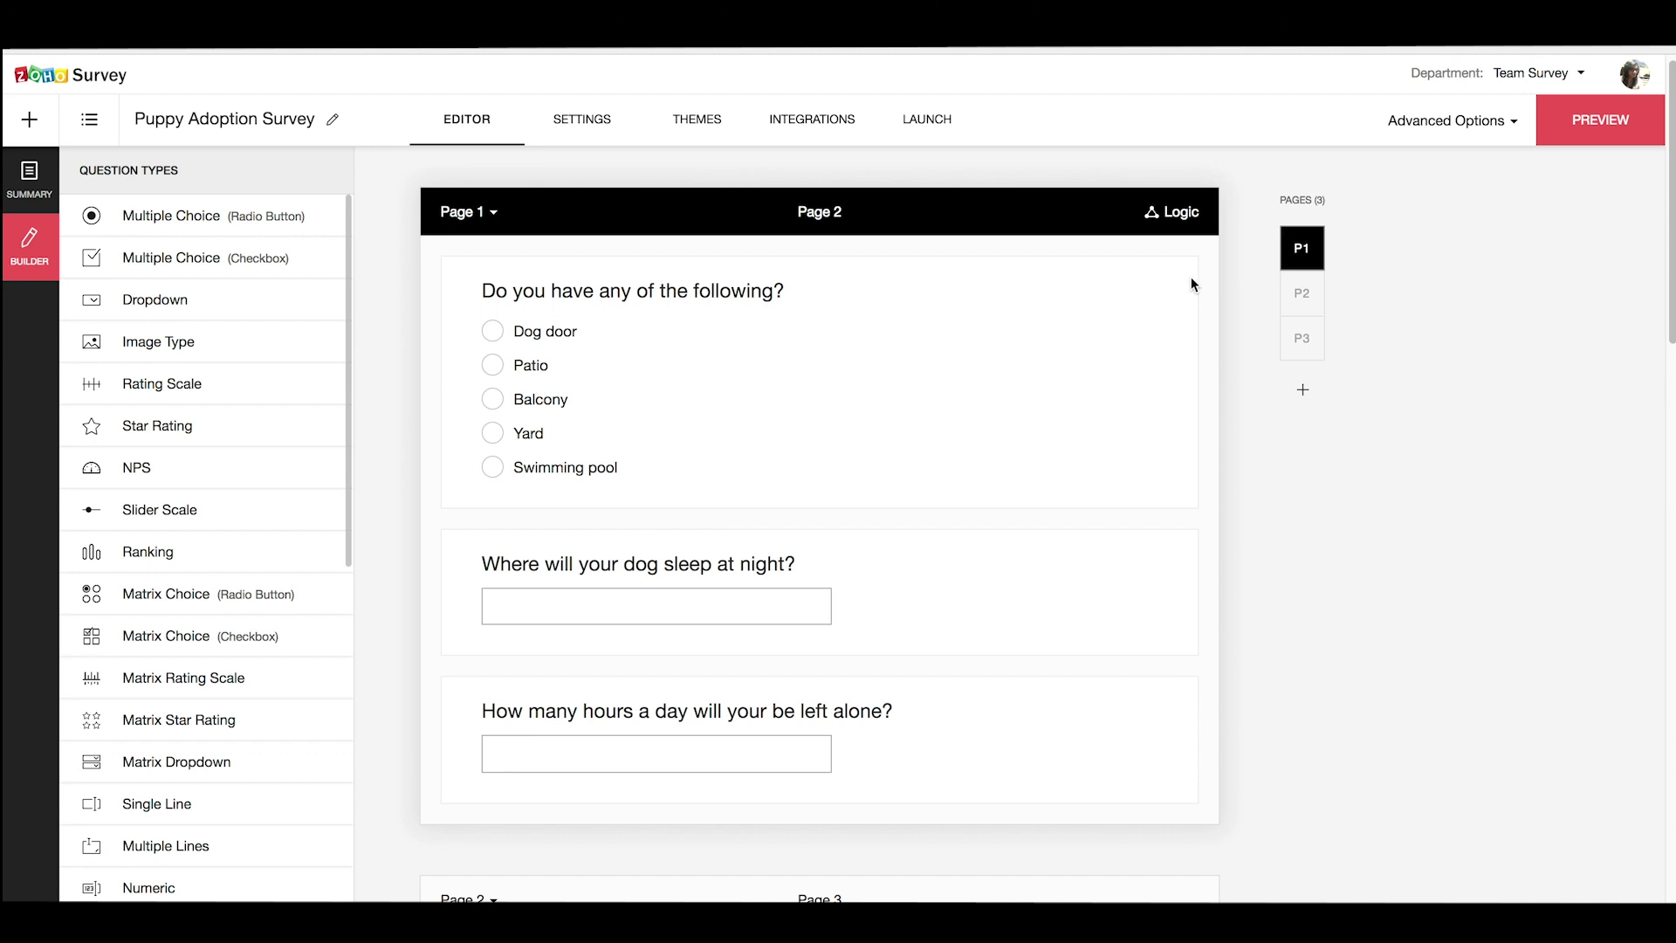
# Step: Look through the survey settings down to the Survey end page section, then view the themes, where Basic is current
pyautogui.click(580, 132)
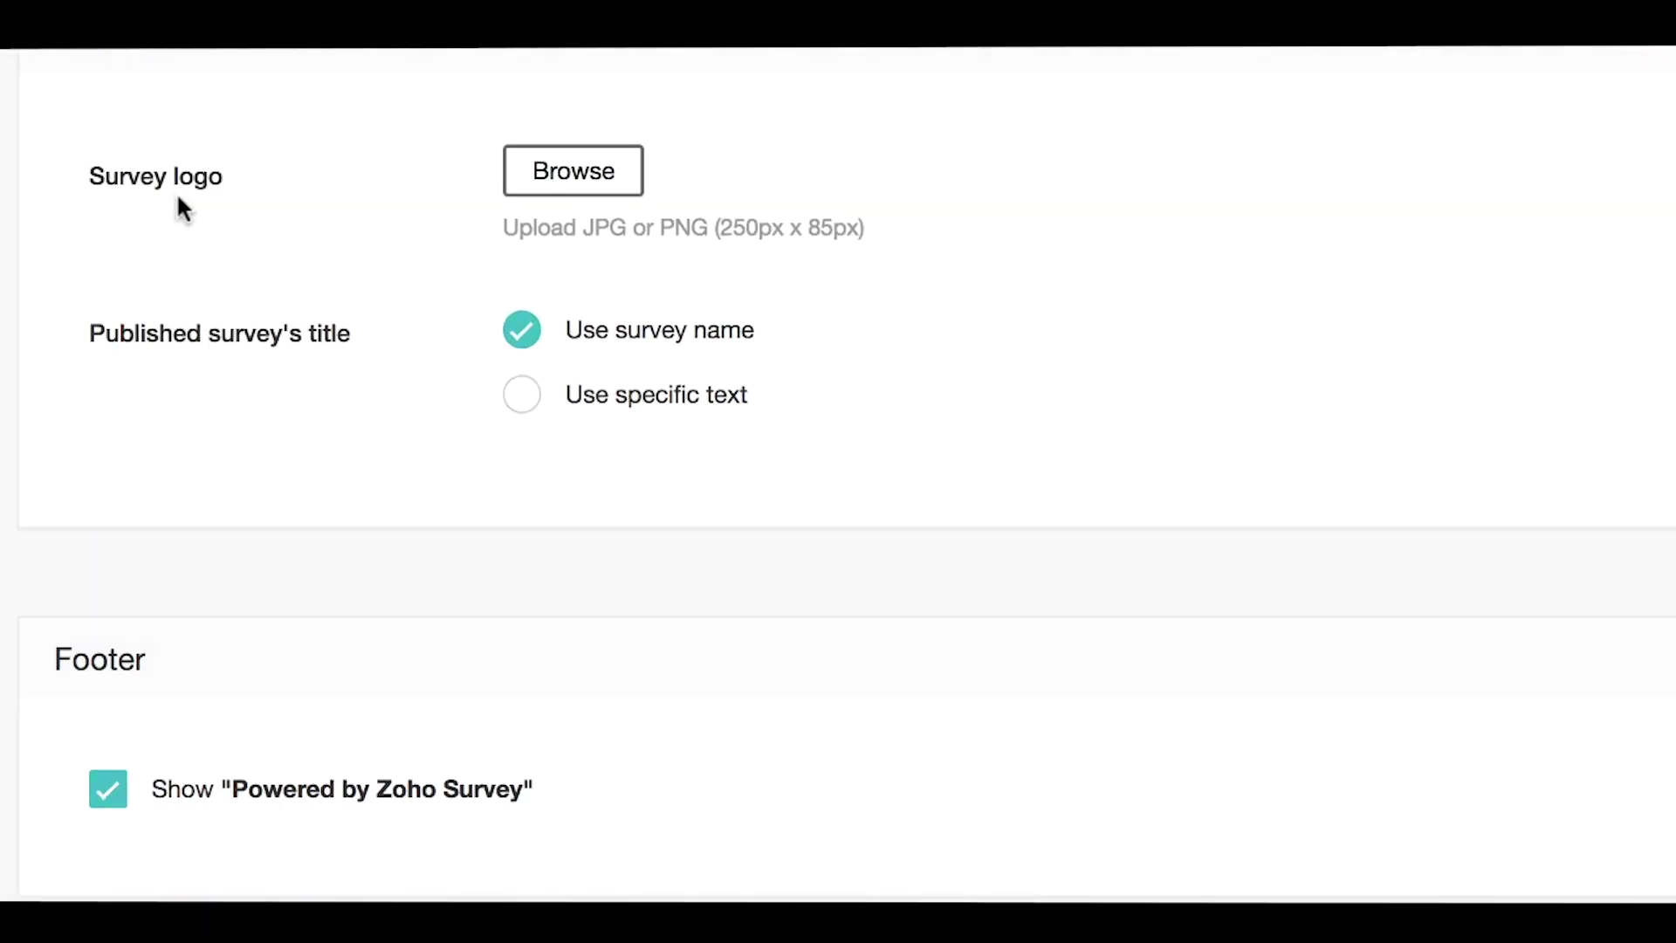
pyautogui.scroll(-10, 179, 207)
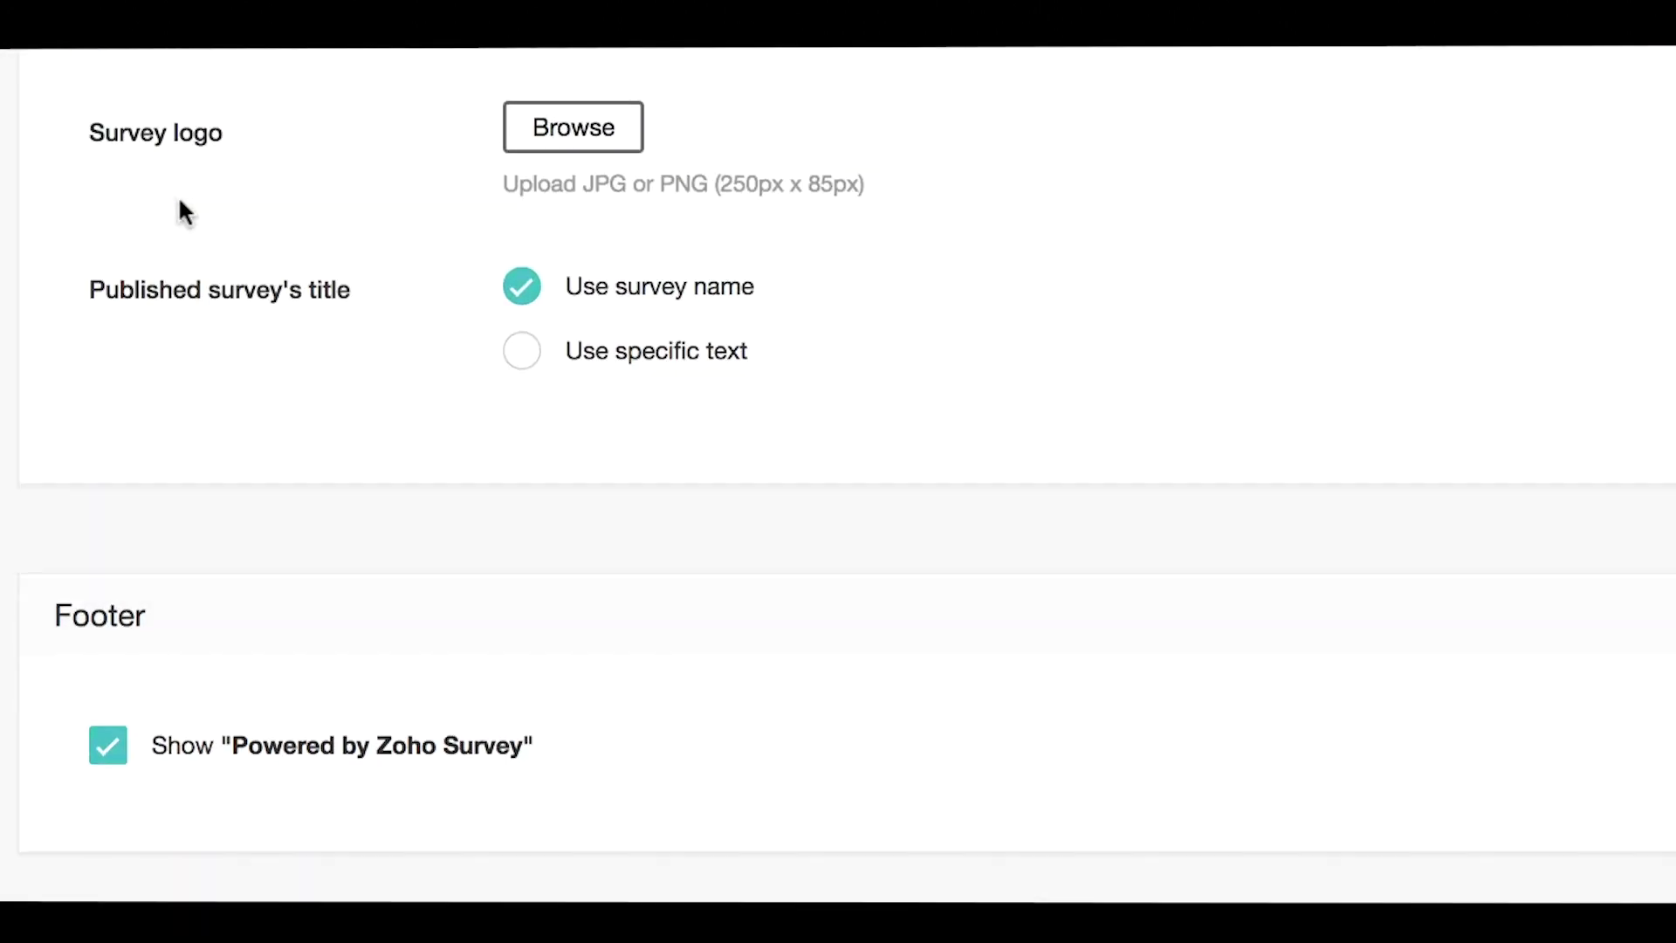
pyautogui.scroll(-10, 180, 202)
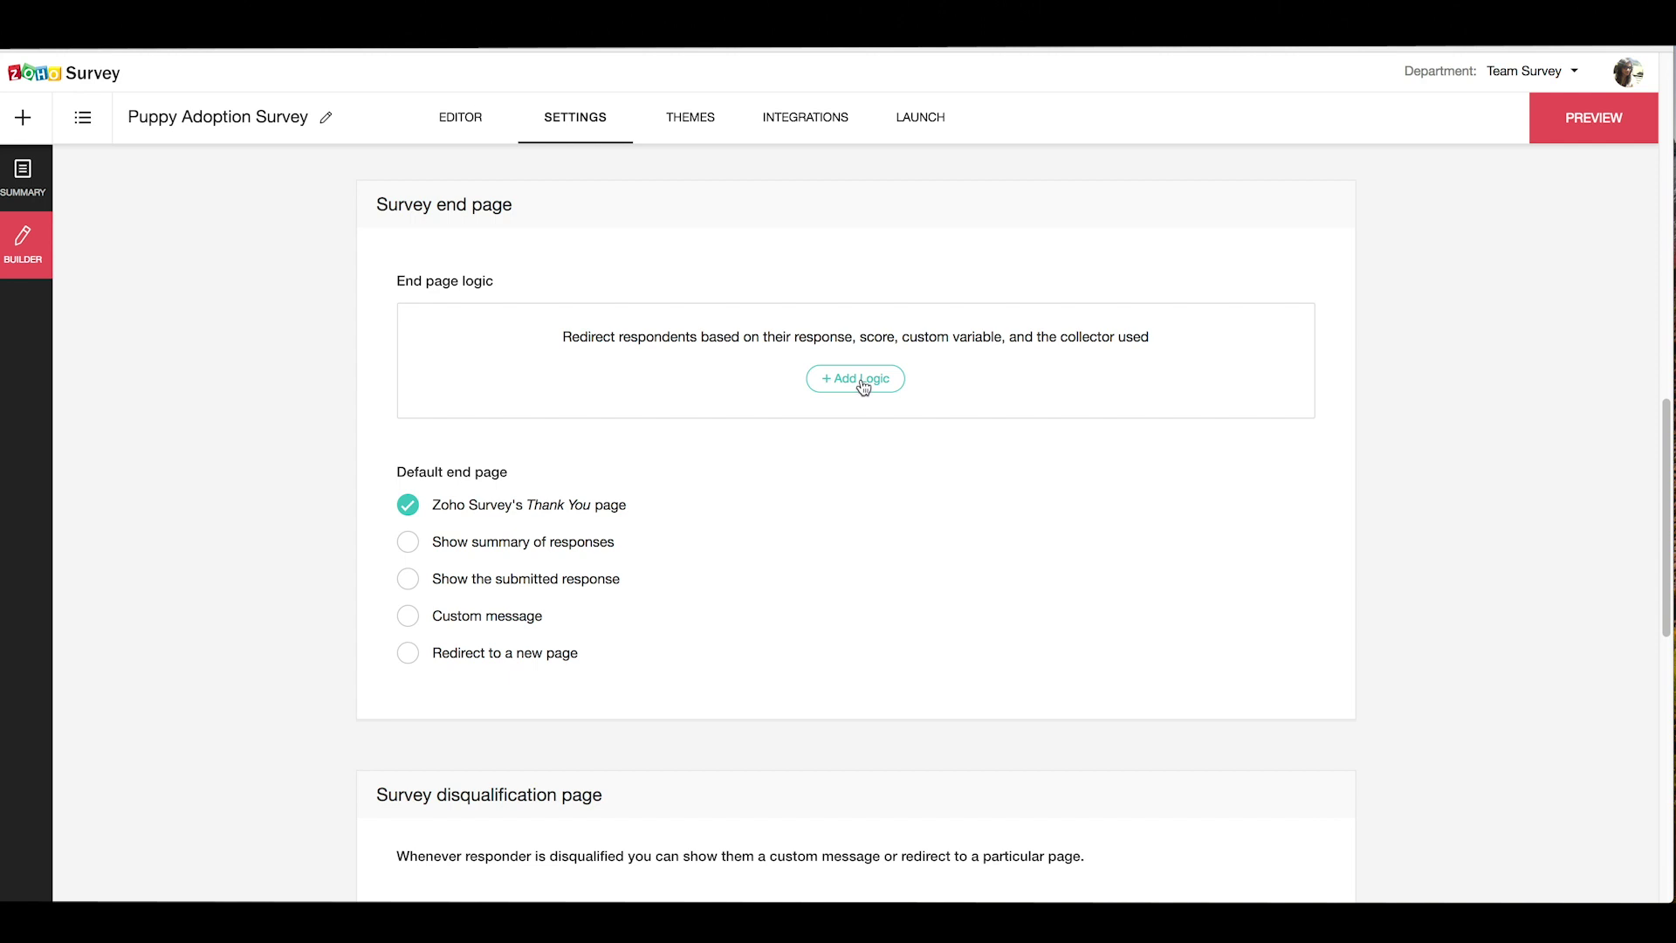
pyautogui.click(699, 131)
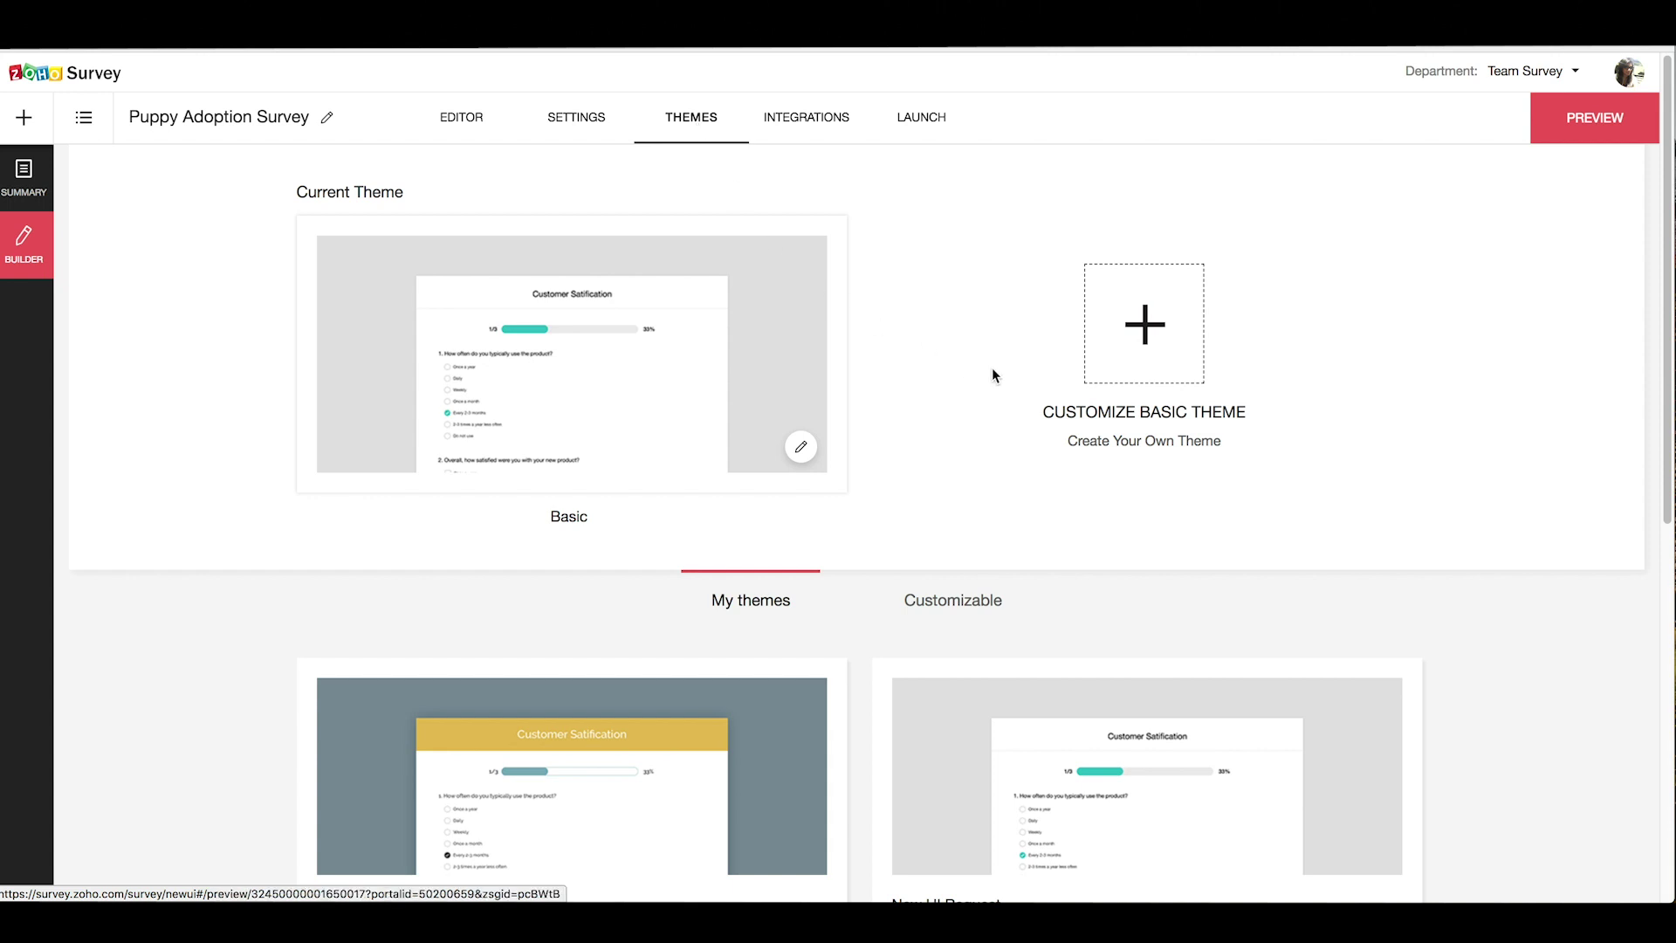
# Step: Customise the Basic theme, trying background patterns, then apply the gold and grey colour scheme
pyautogui.click(1154, 356)
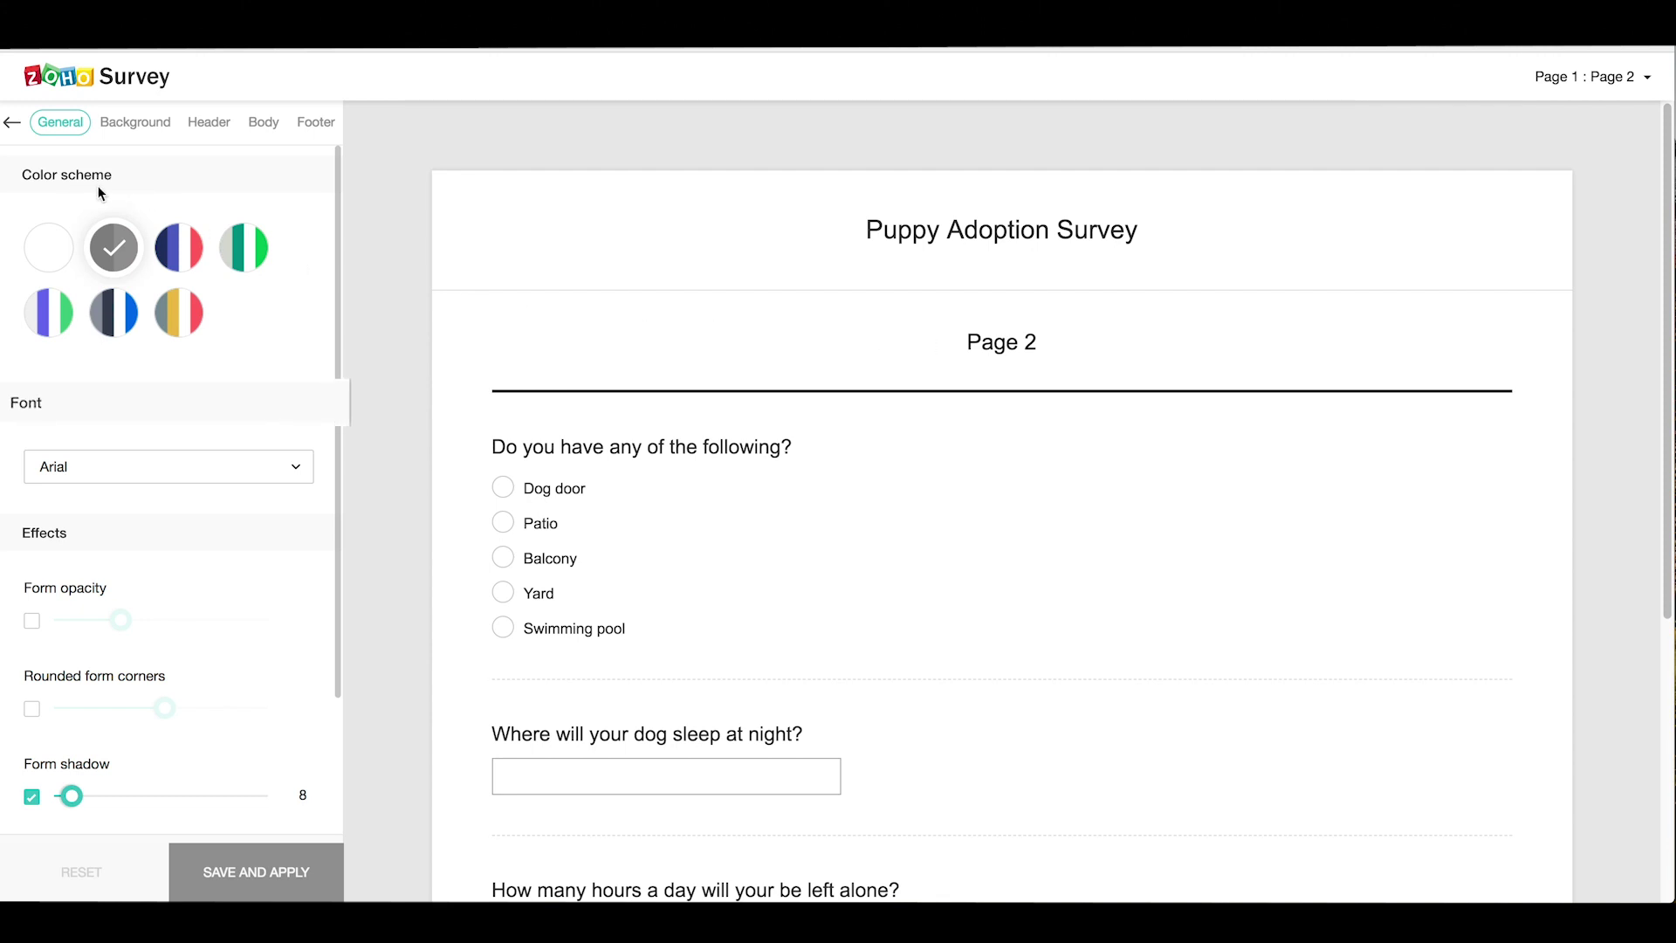
pyautogui.click(135, 122)
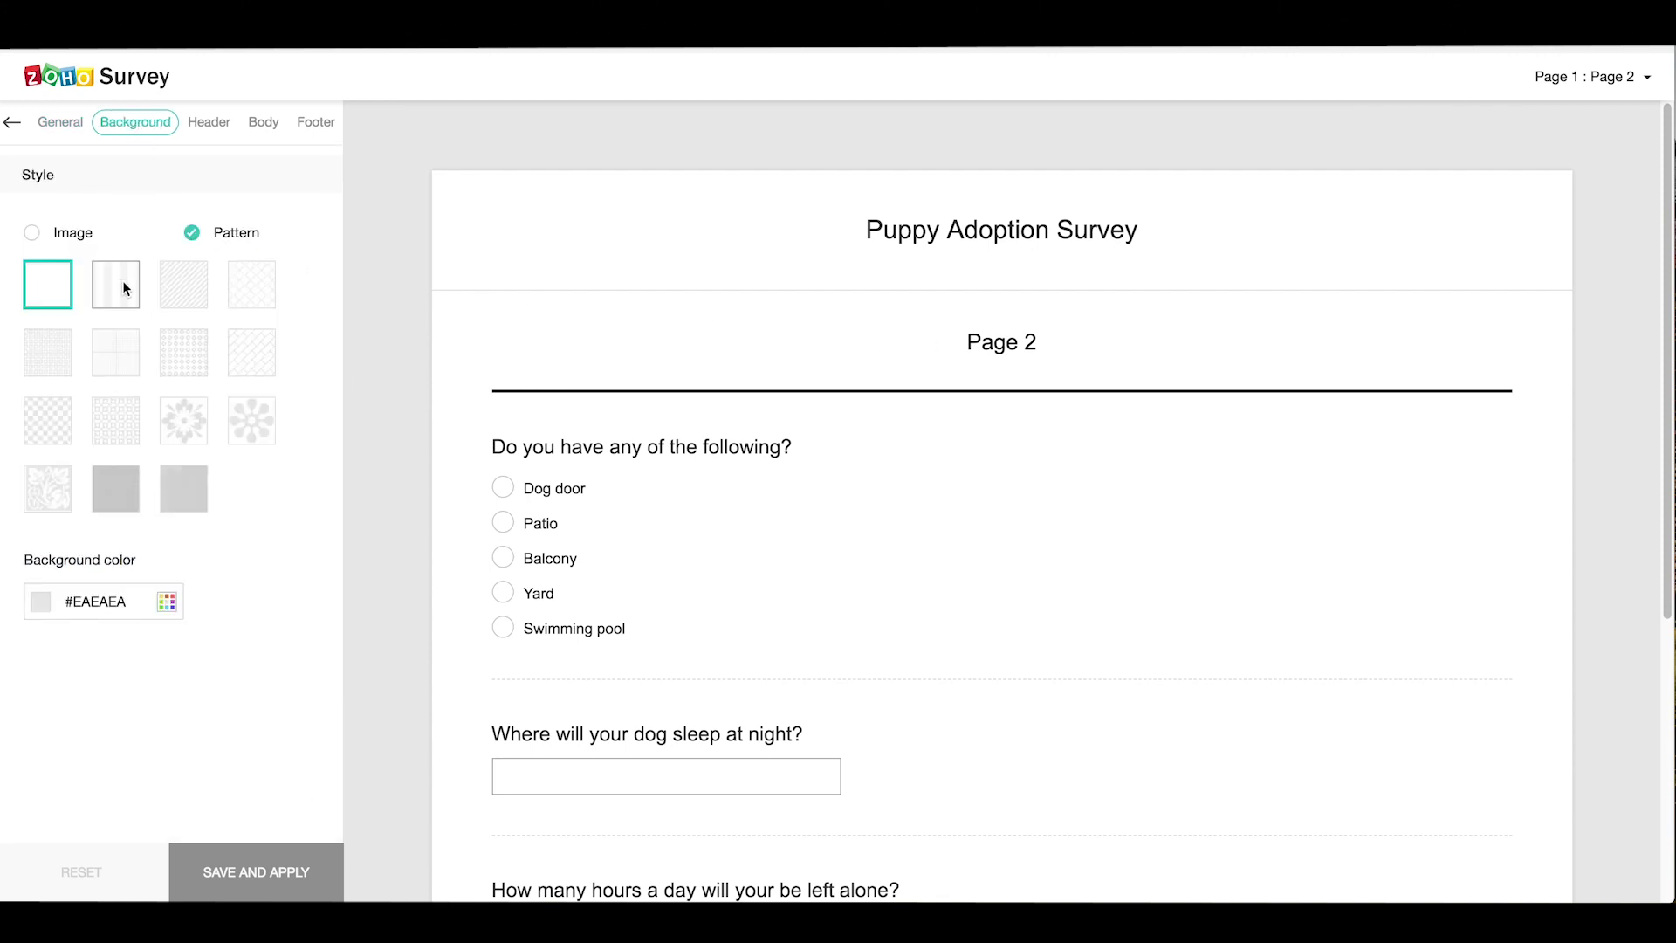
pyautogui.click(123, 284)
pyautogui.click(185, 290)
pyautogui.click(49, 286)
pyautogui.click(32, 233)
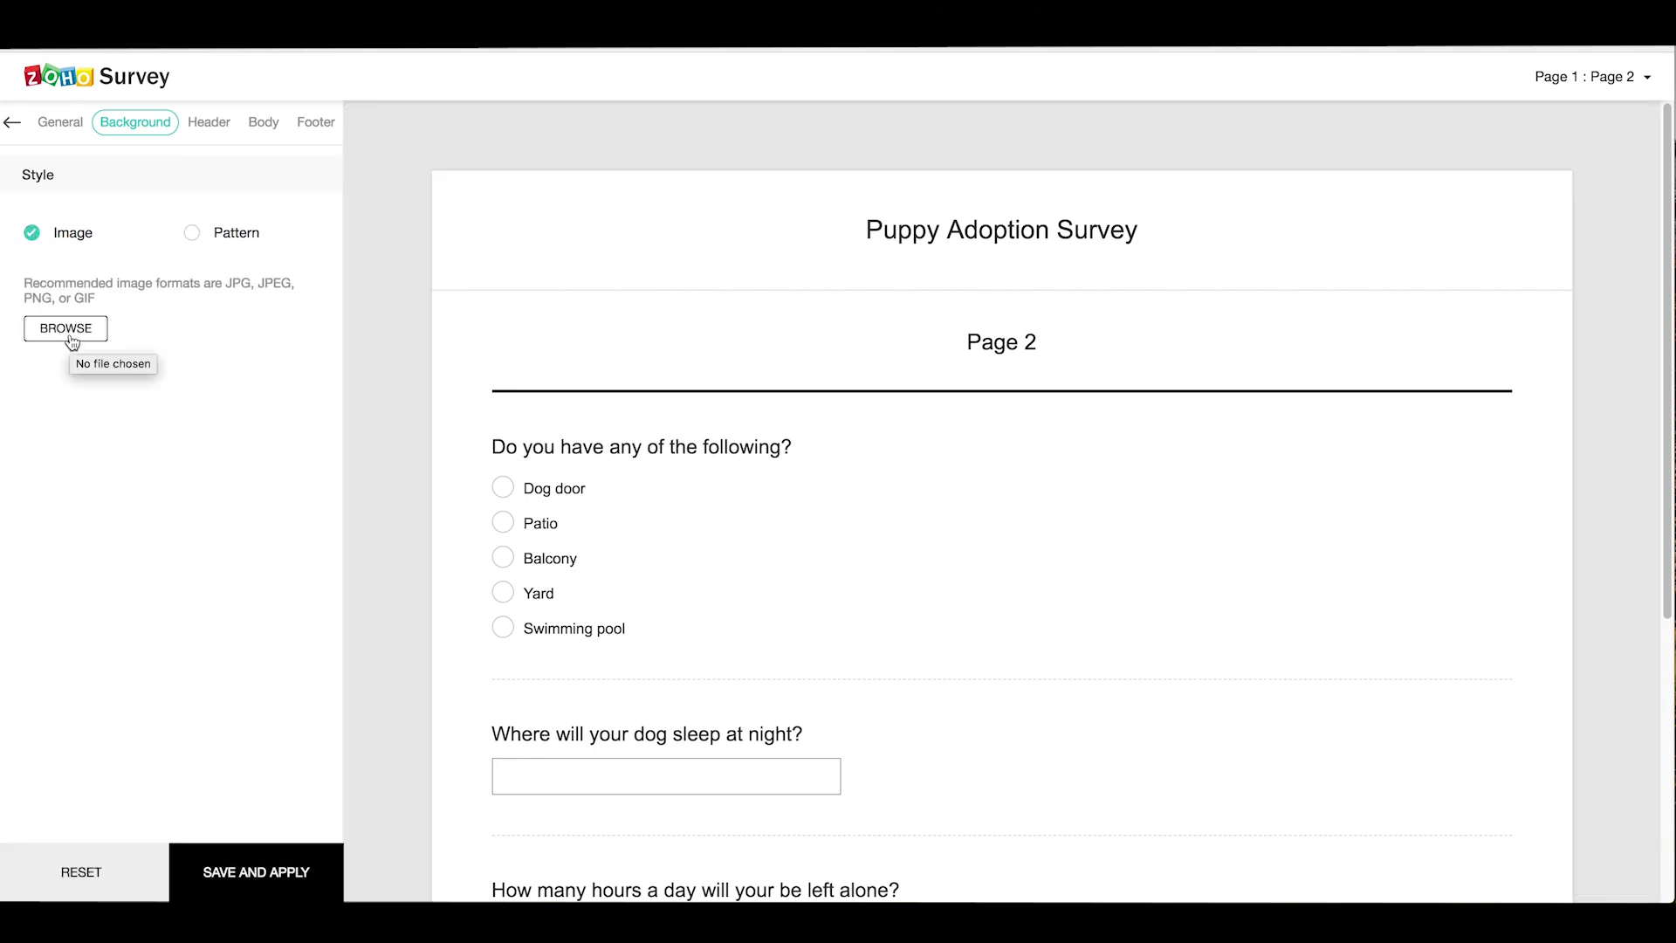
pyautogui.click(62, 122)
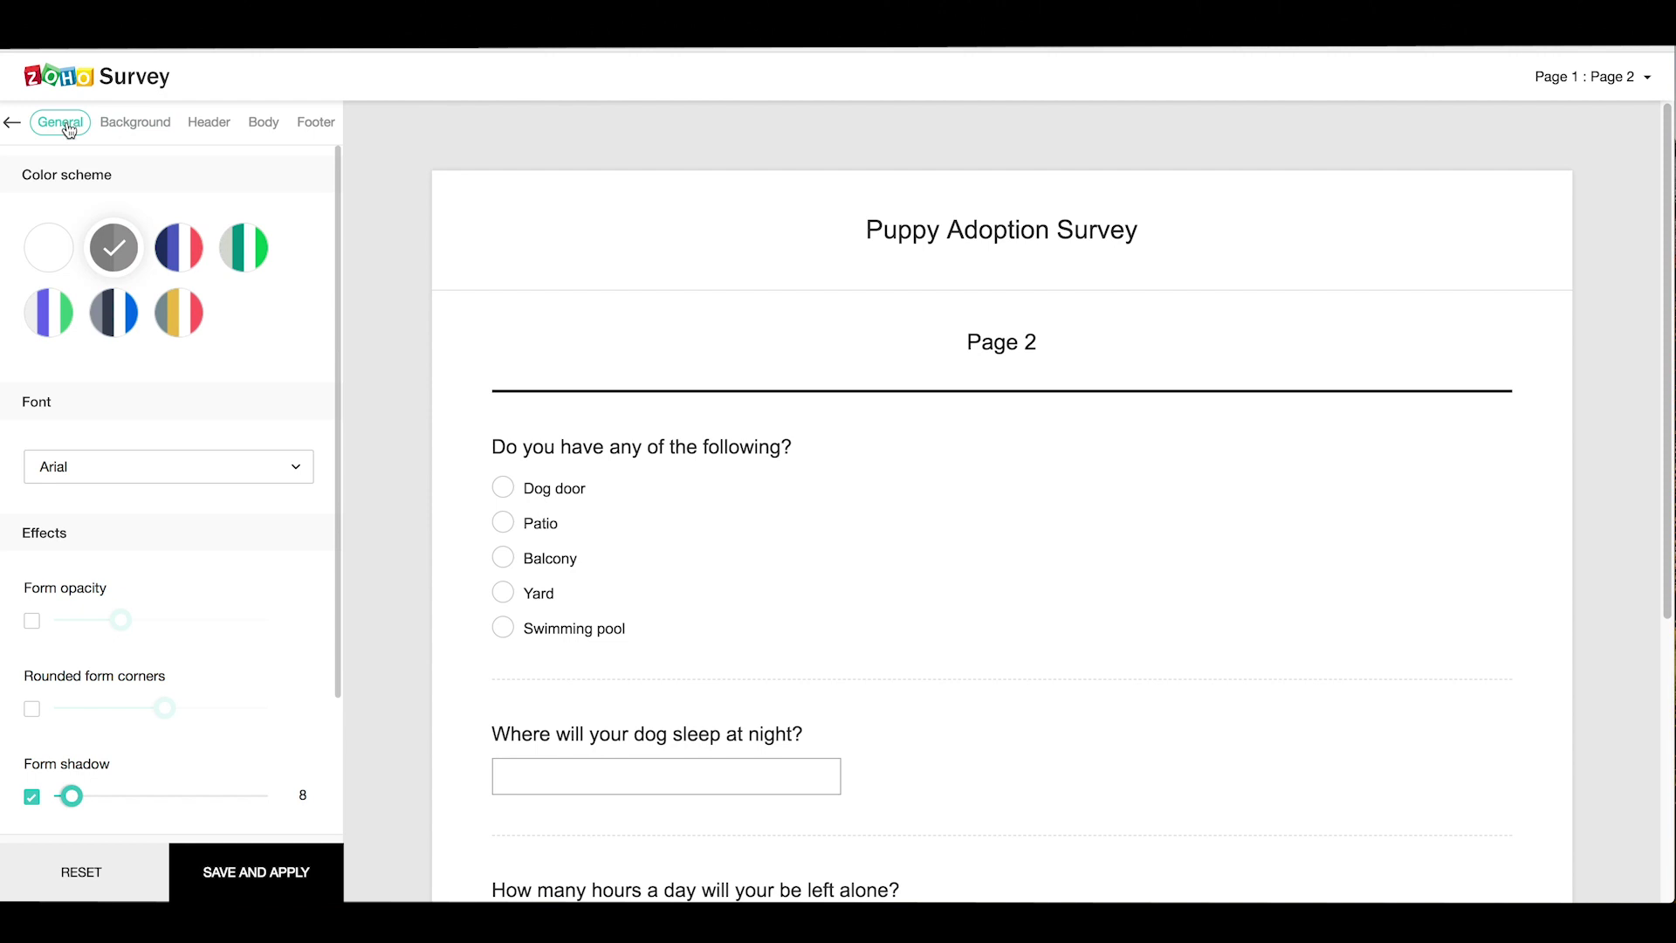
pyautogui.click(187, 308)
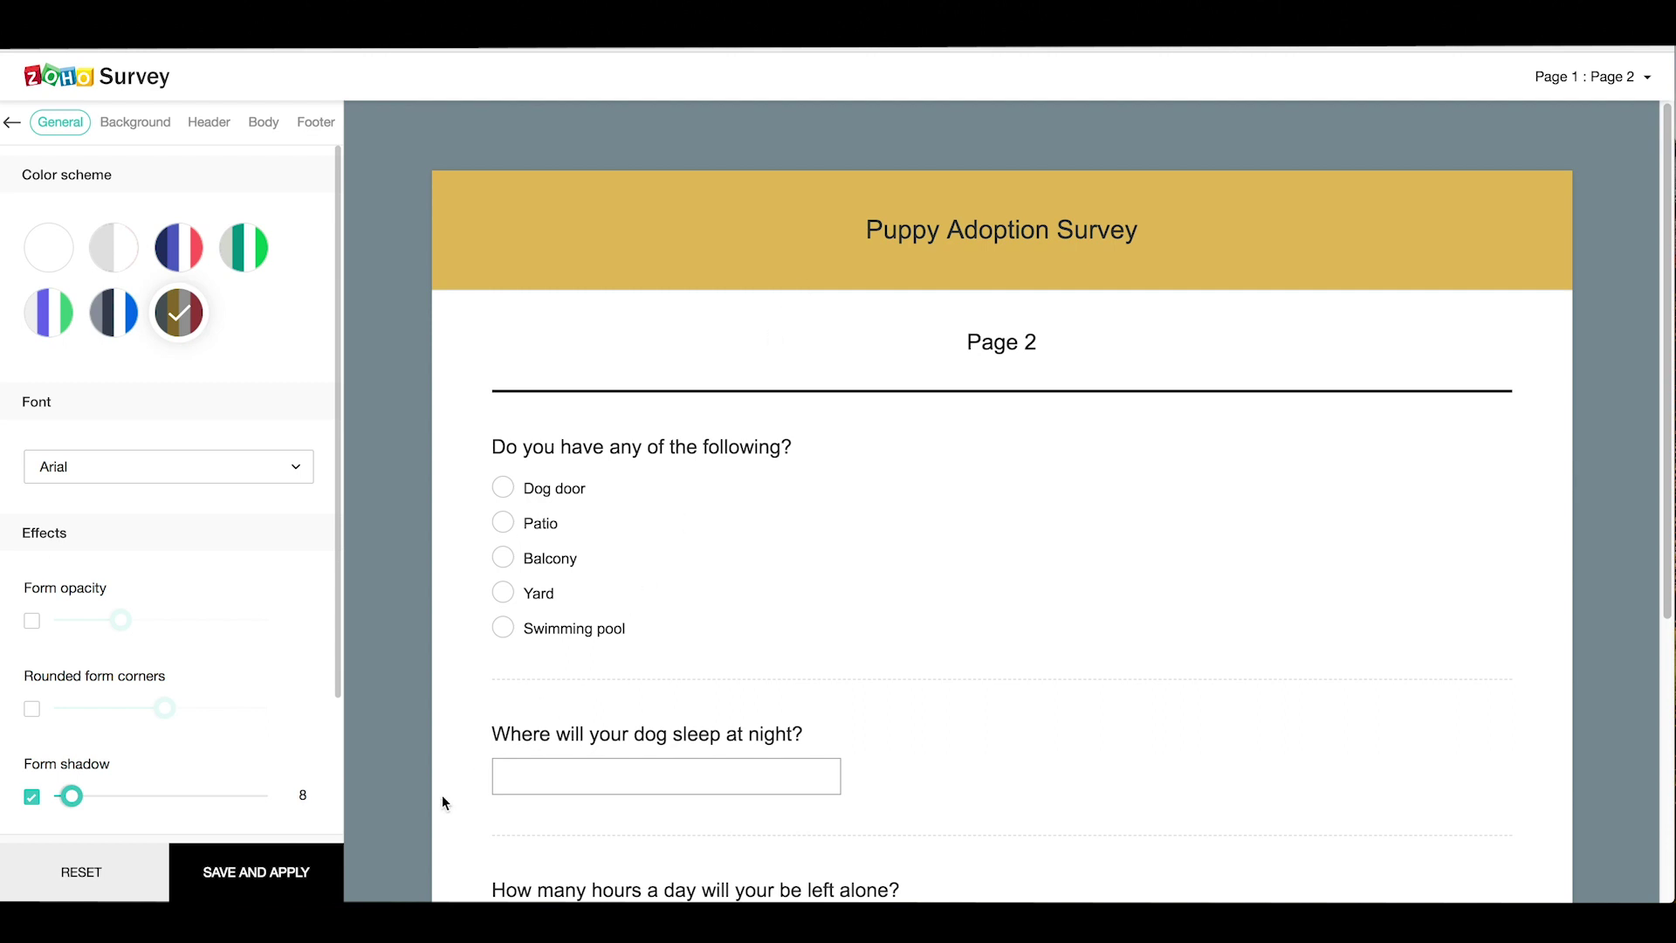
# Step: Save the custom theme as 'Puppy Adoption Survey', return to Themes, then view Integrations
pyautogui.click(280, 881)
pyautogui.write('Puppy')
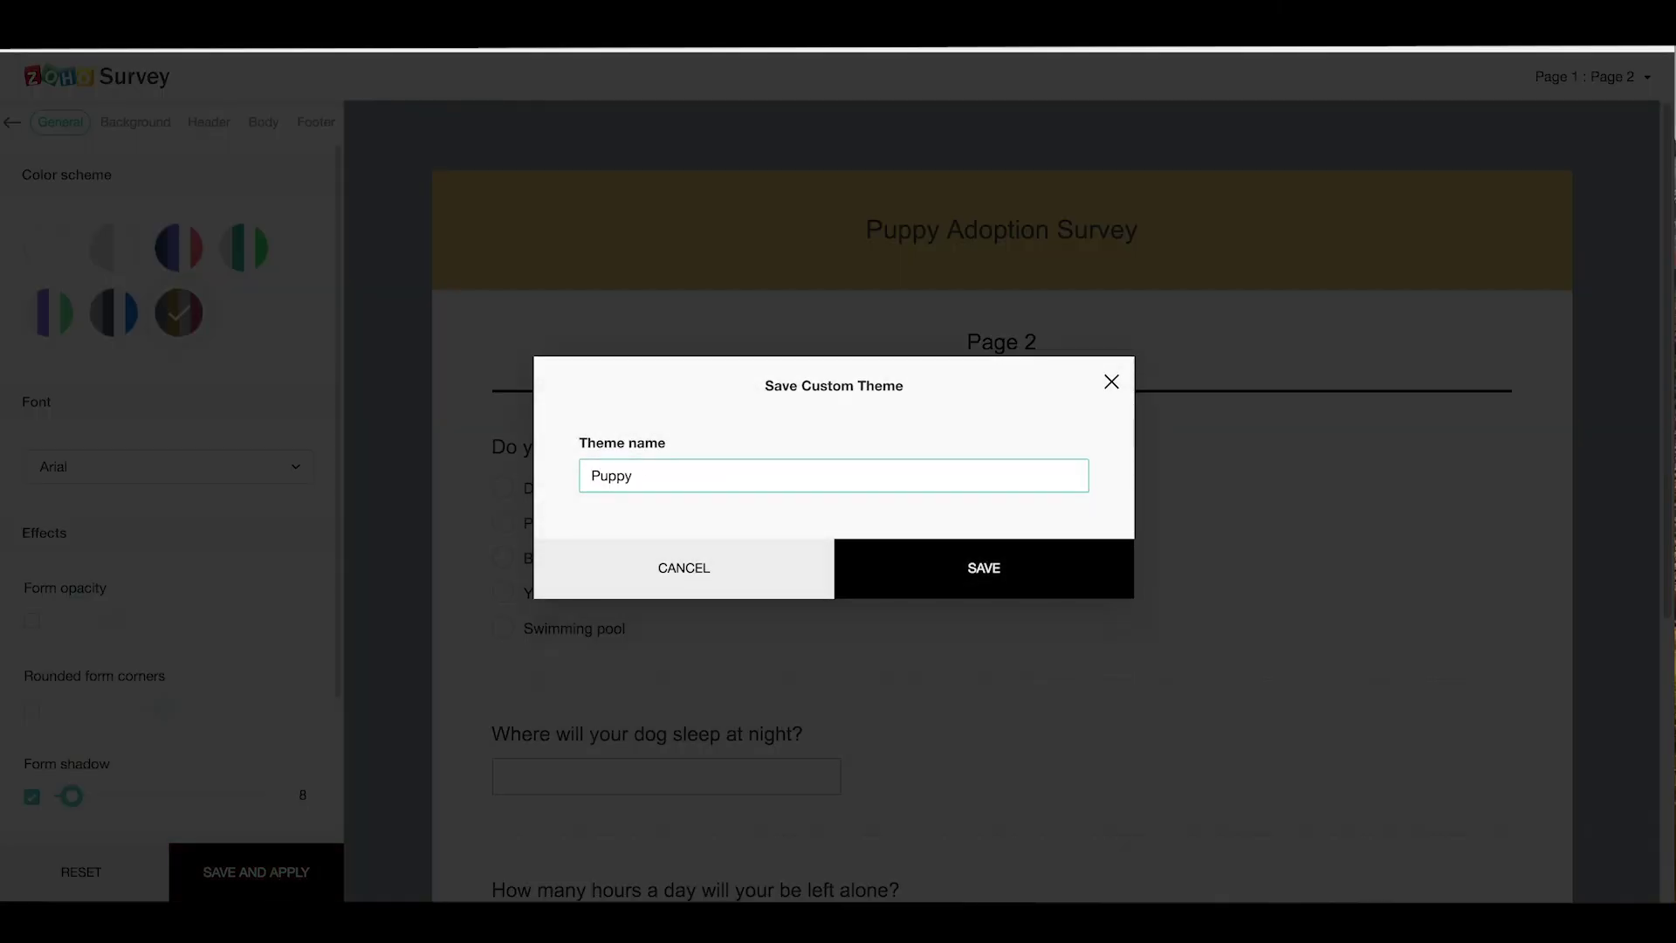
pyautogui.write(' Adoption Survey')
pyautogui.click(988, 578)
pyautogui.click(16, 122)
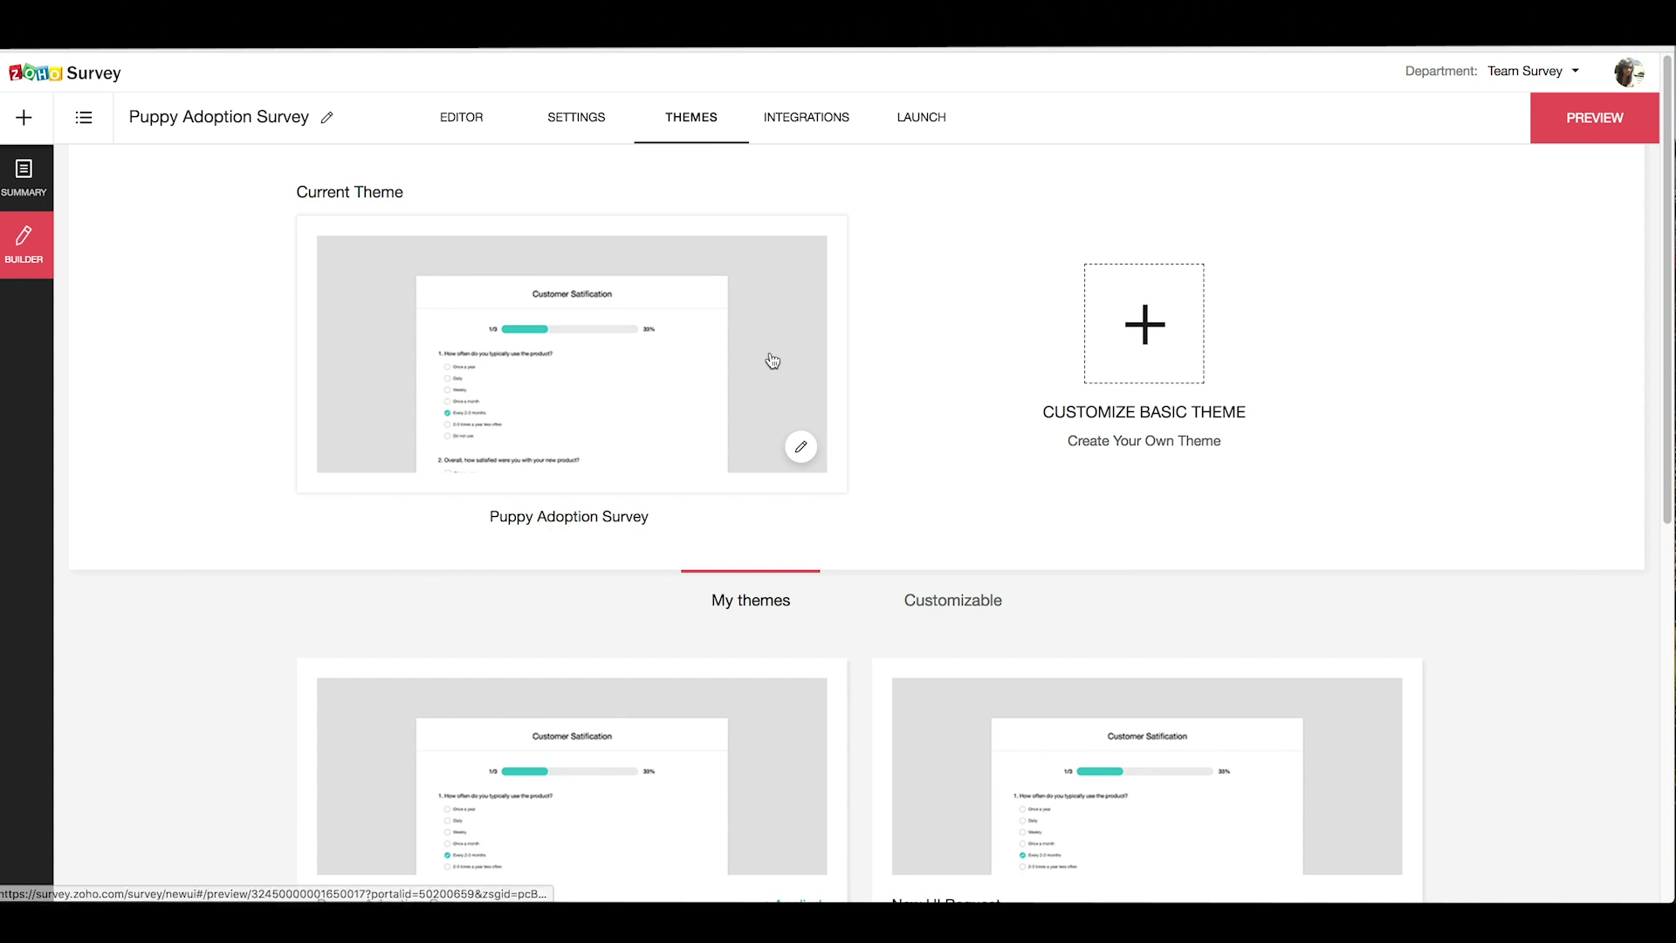
pyautogui.click(821, 122)
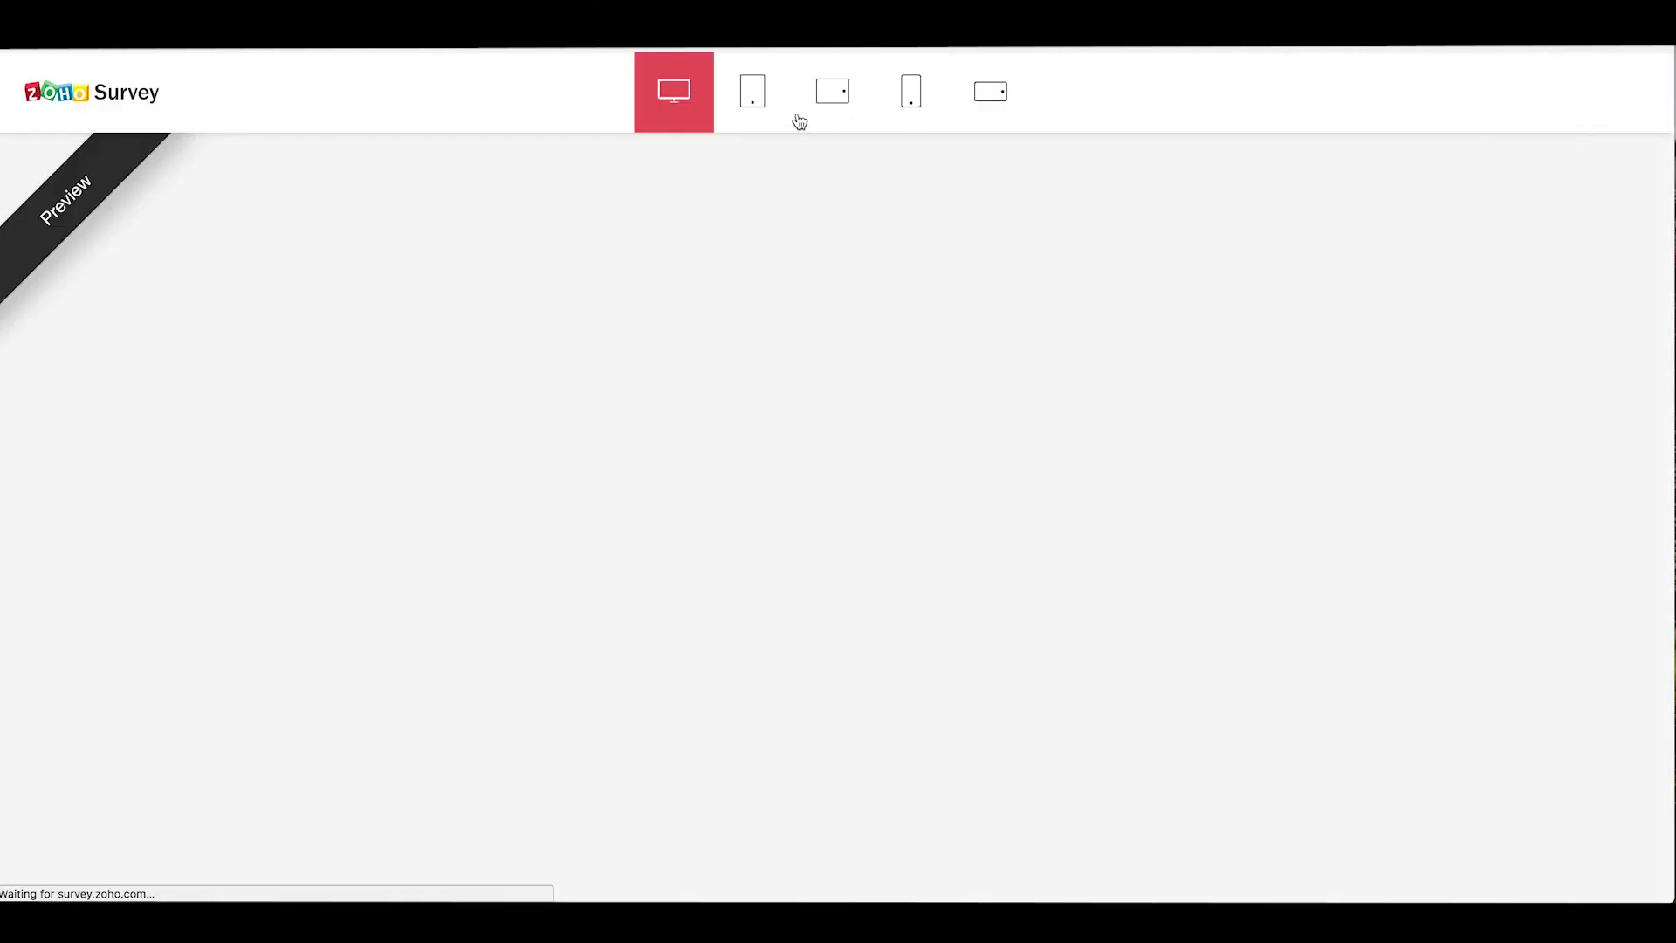
# Step: Preview the survey in tablet and phone layouts, ending on landscape phone view
pyautogui.click(761, 114)
pyautogui.click(846, 103)
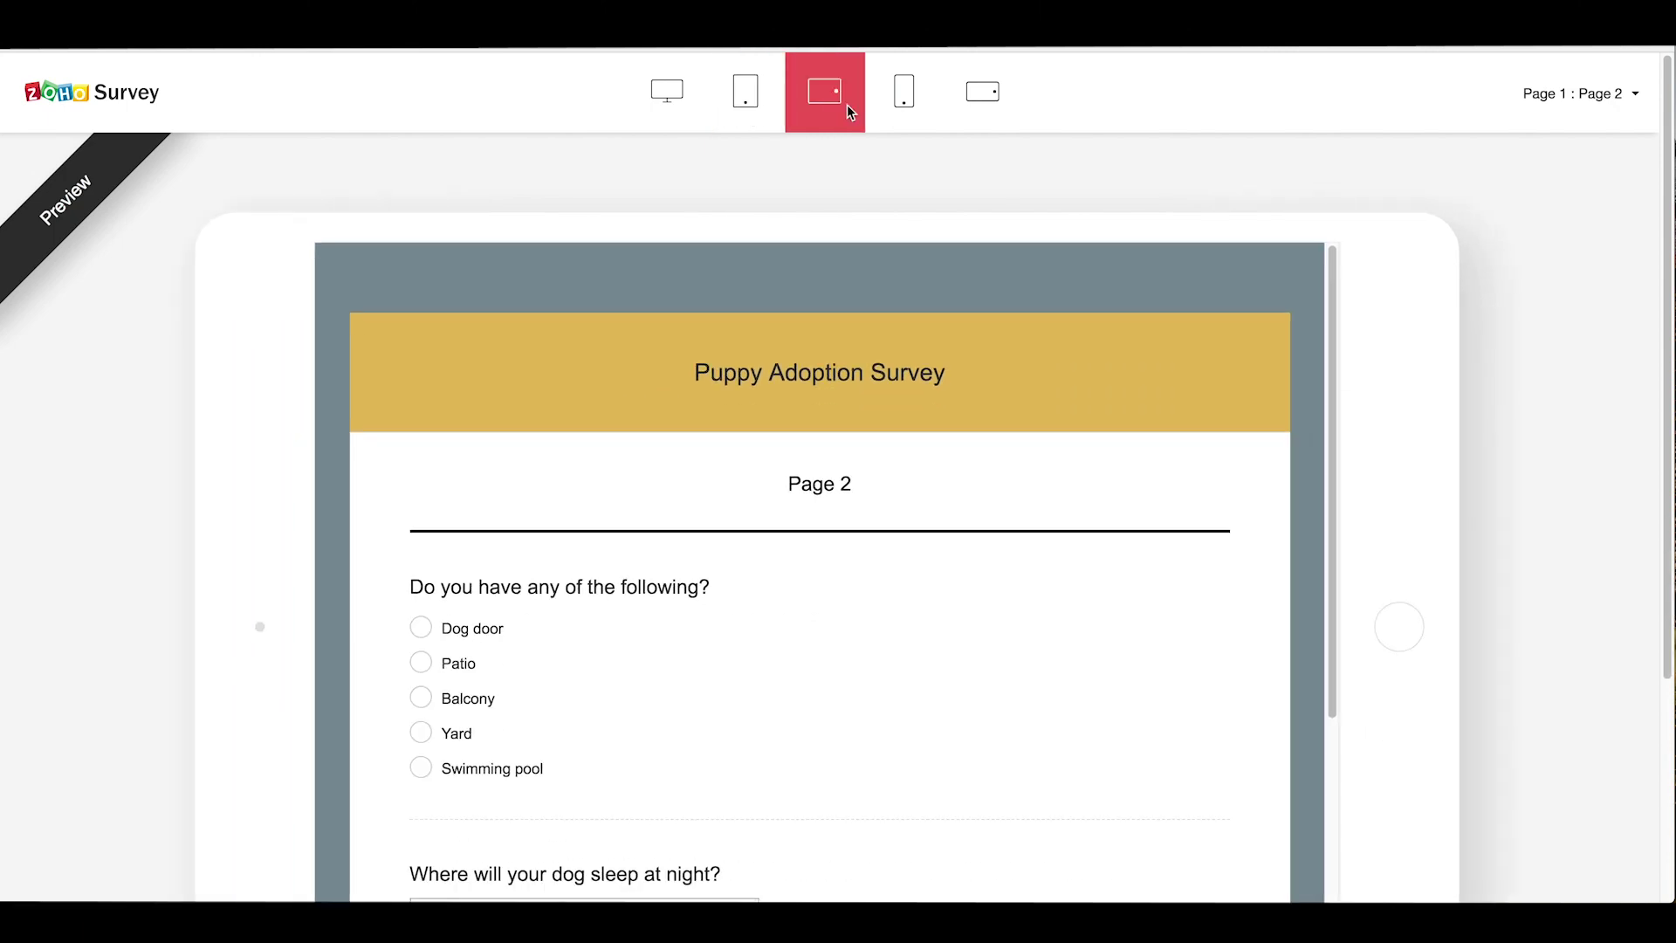
pyautogui.click(899, 112)
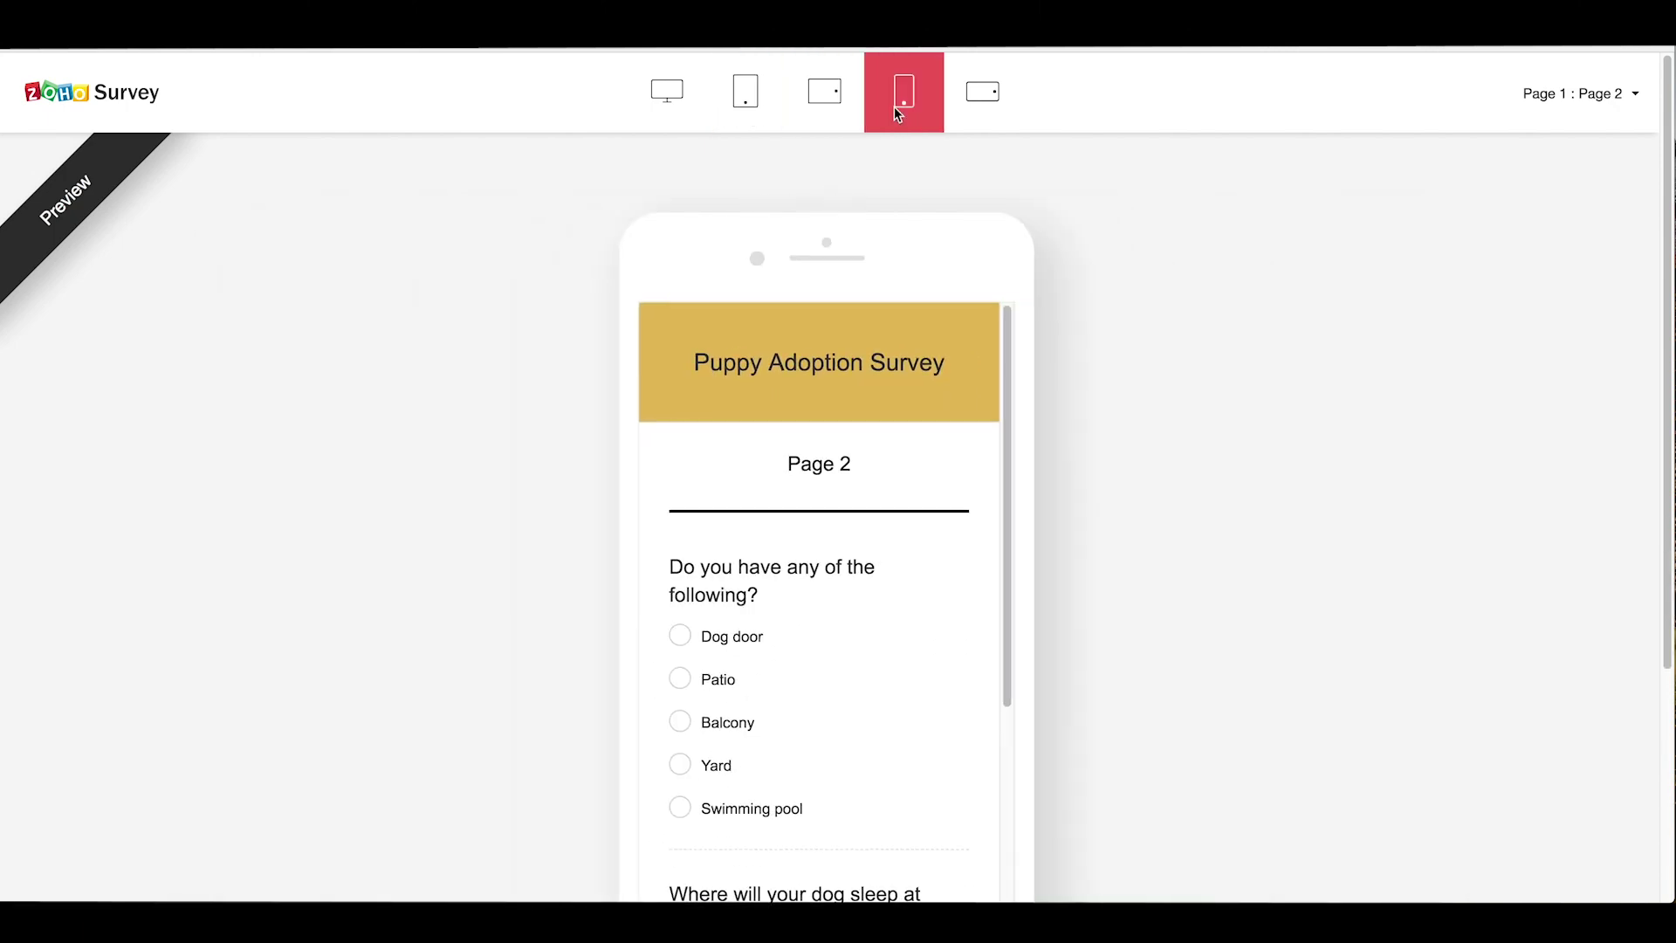
pyautogui.click(968, 110)
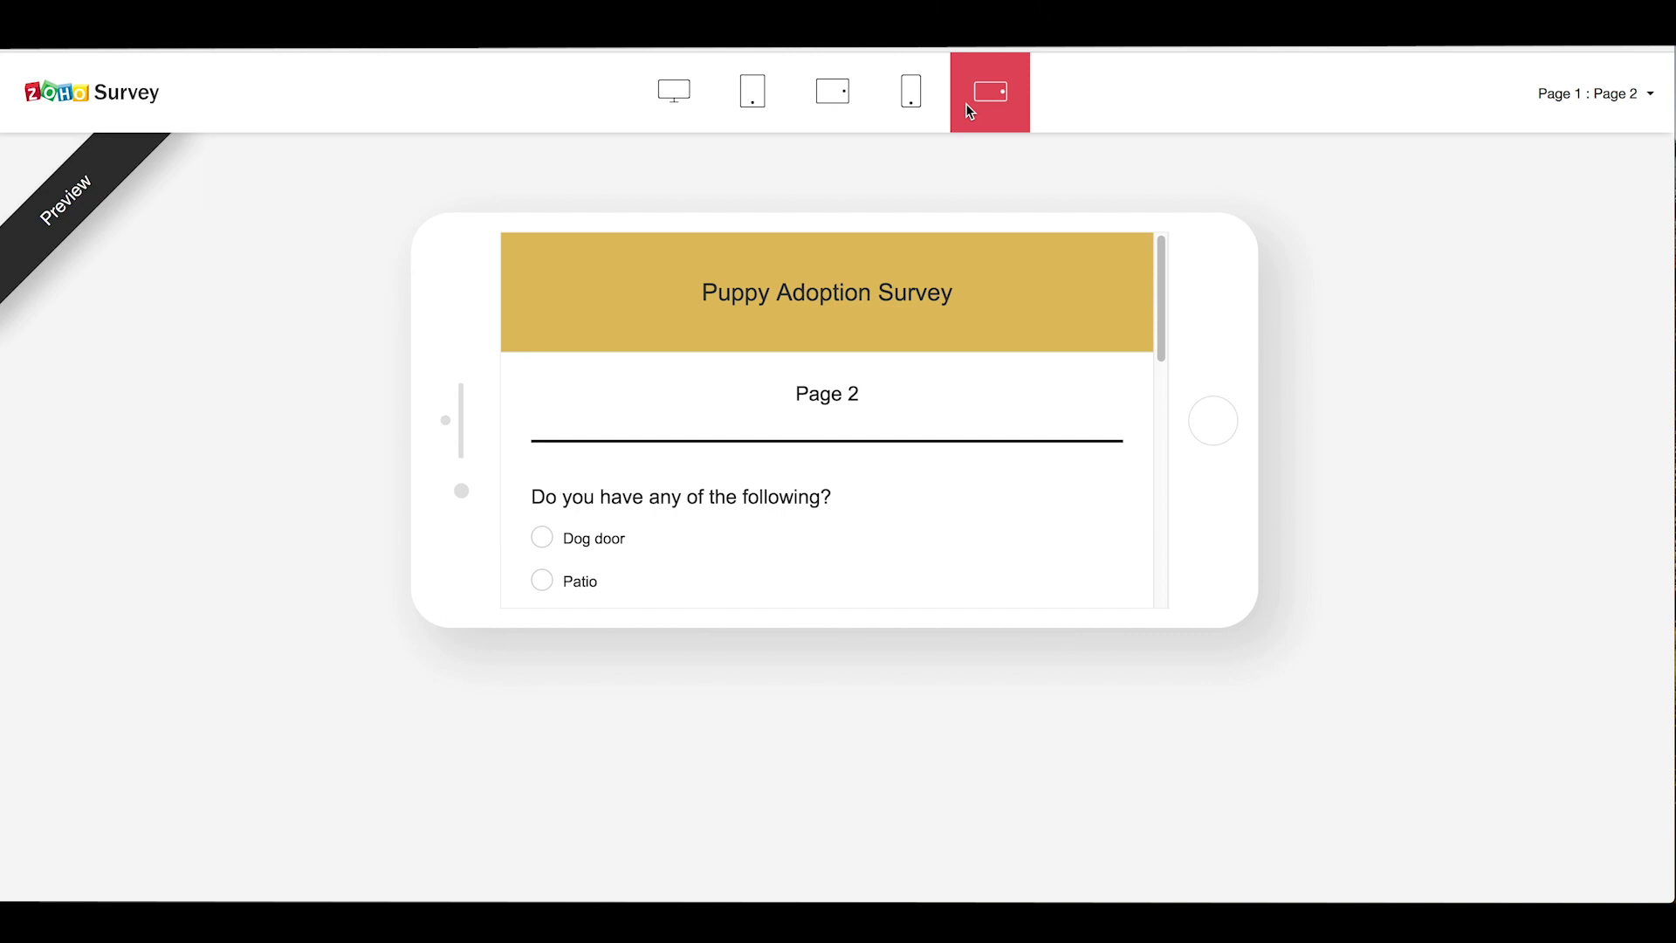
pyautogui.press('Escape')
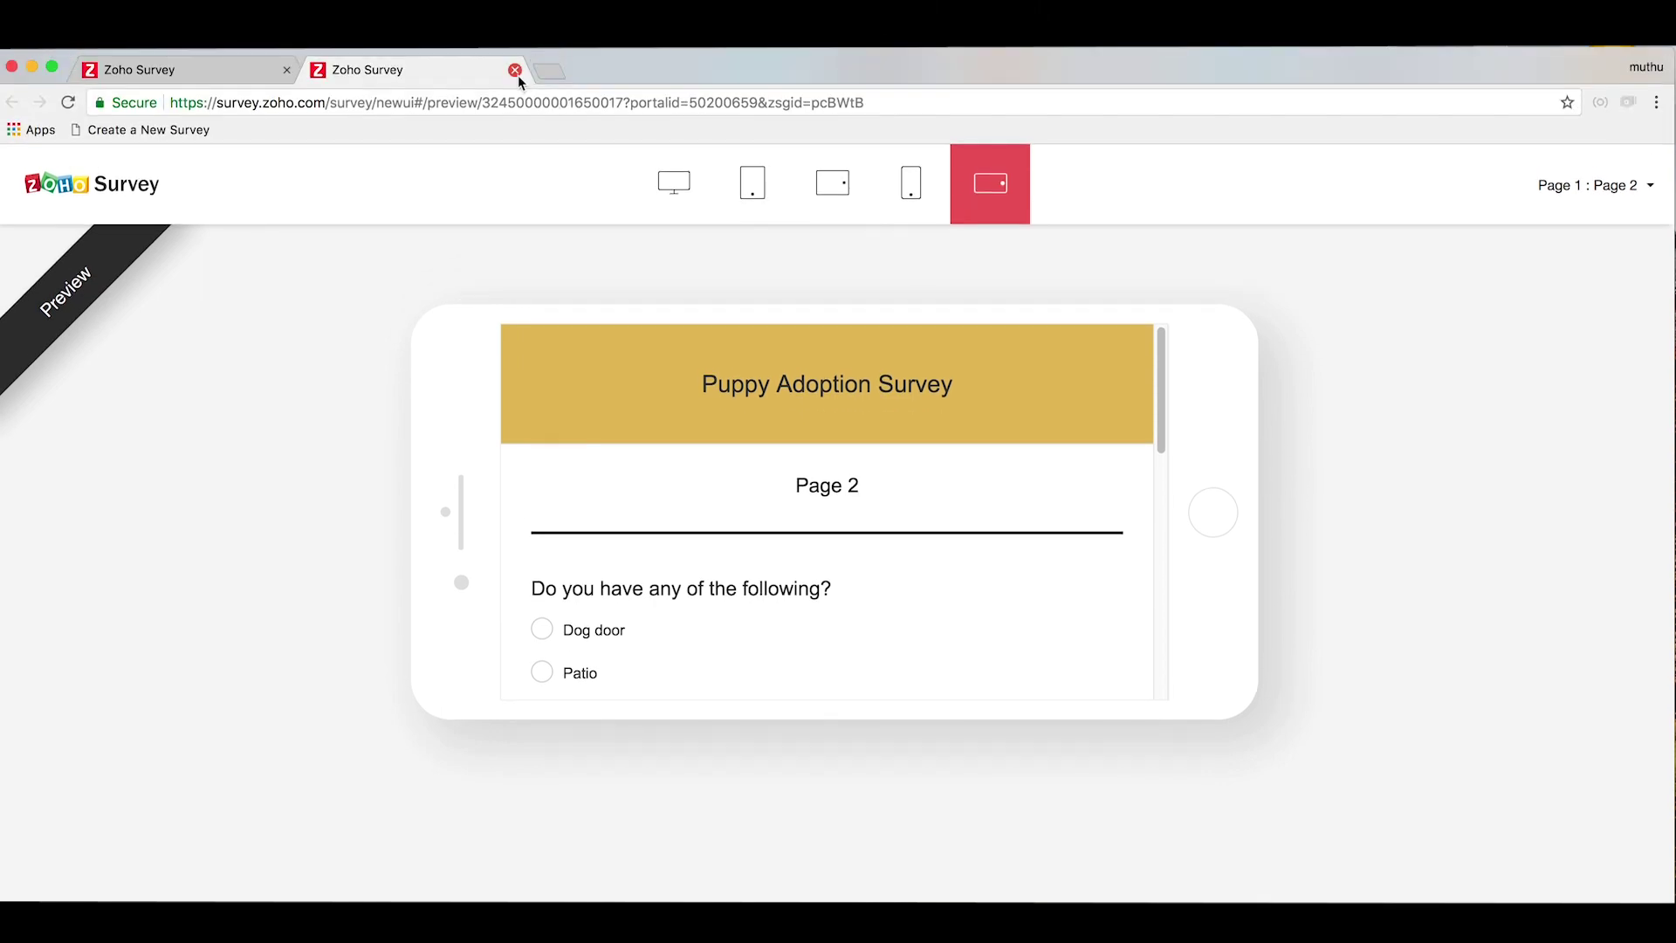
# Step: Publish the Puppy Adoption Survey and copy its custom domain link
pyautogui.click(515, 71)
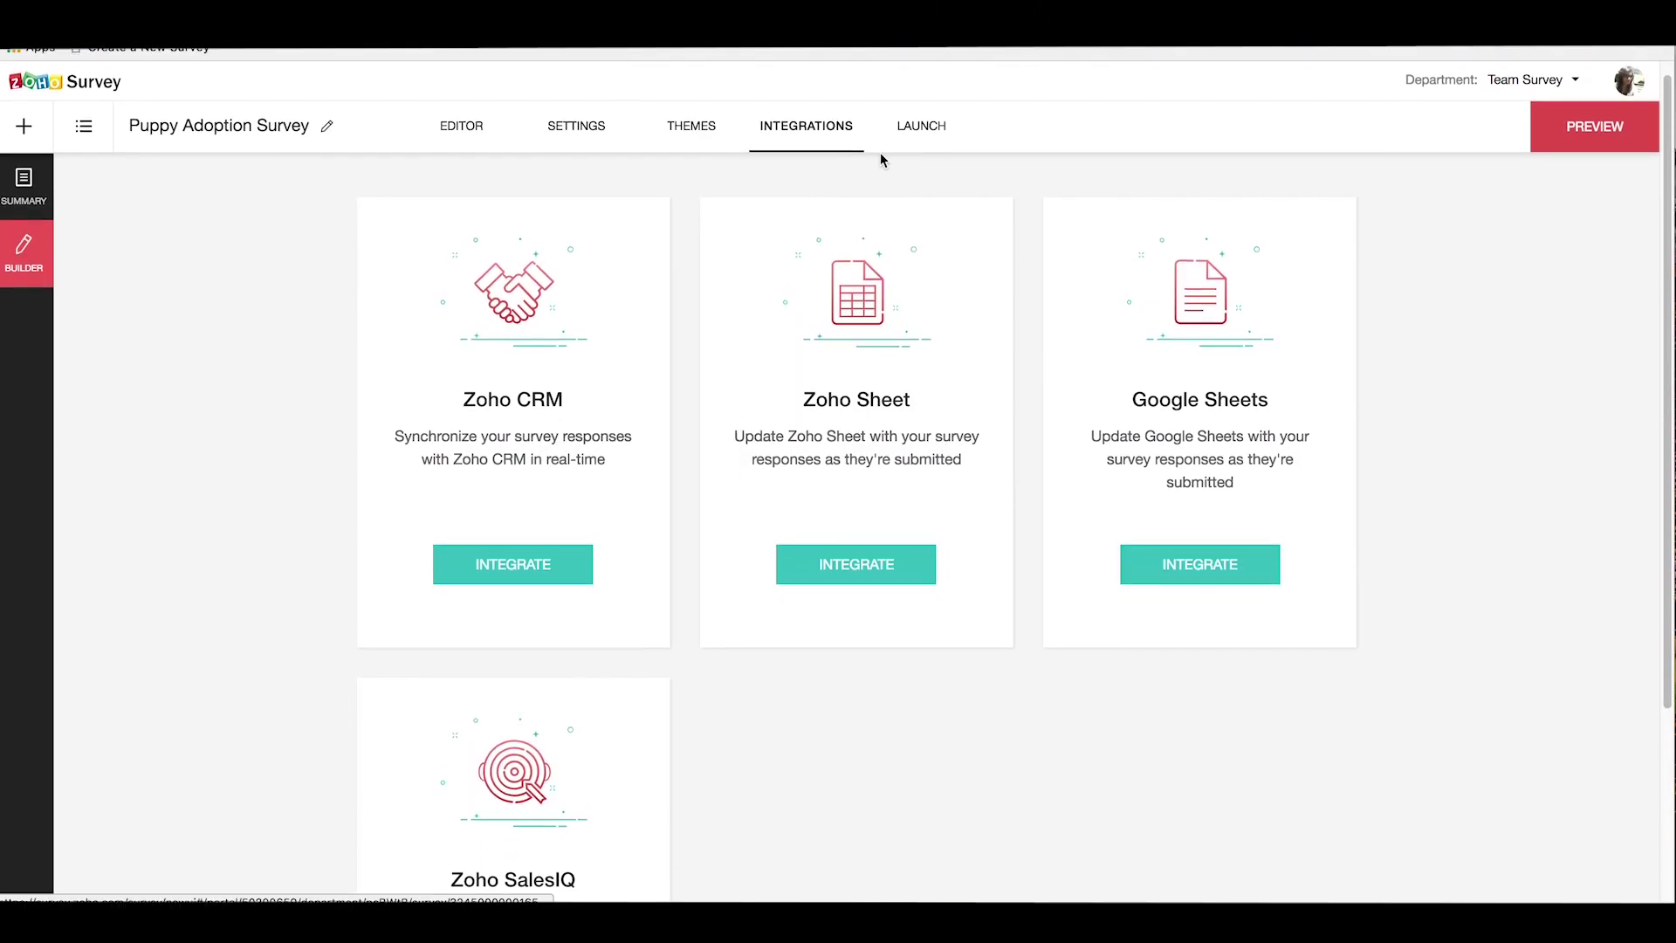
pyautogui.click(904, 128)
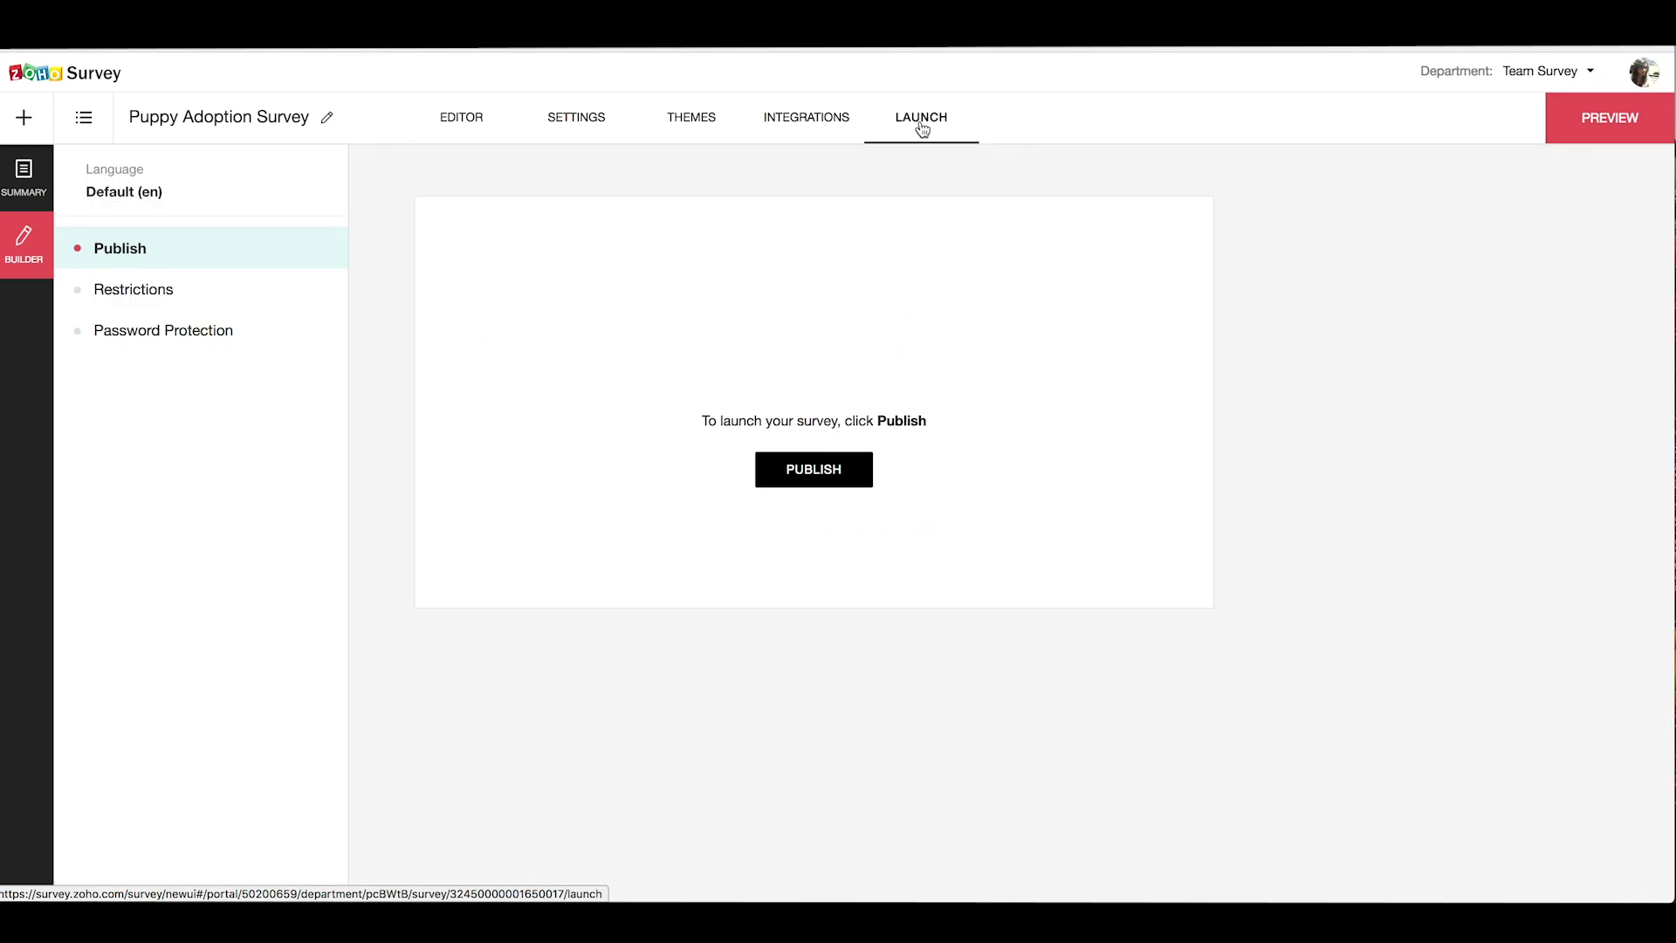
pyautogui.click(814, 469)
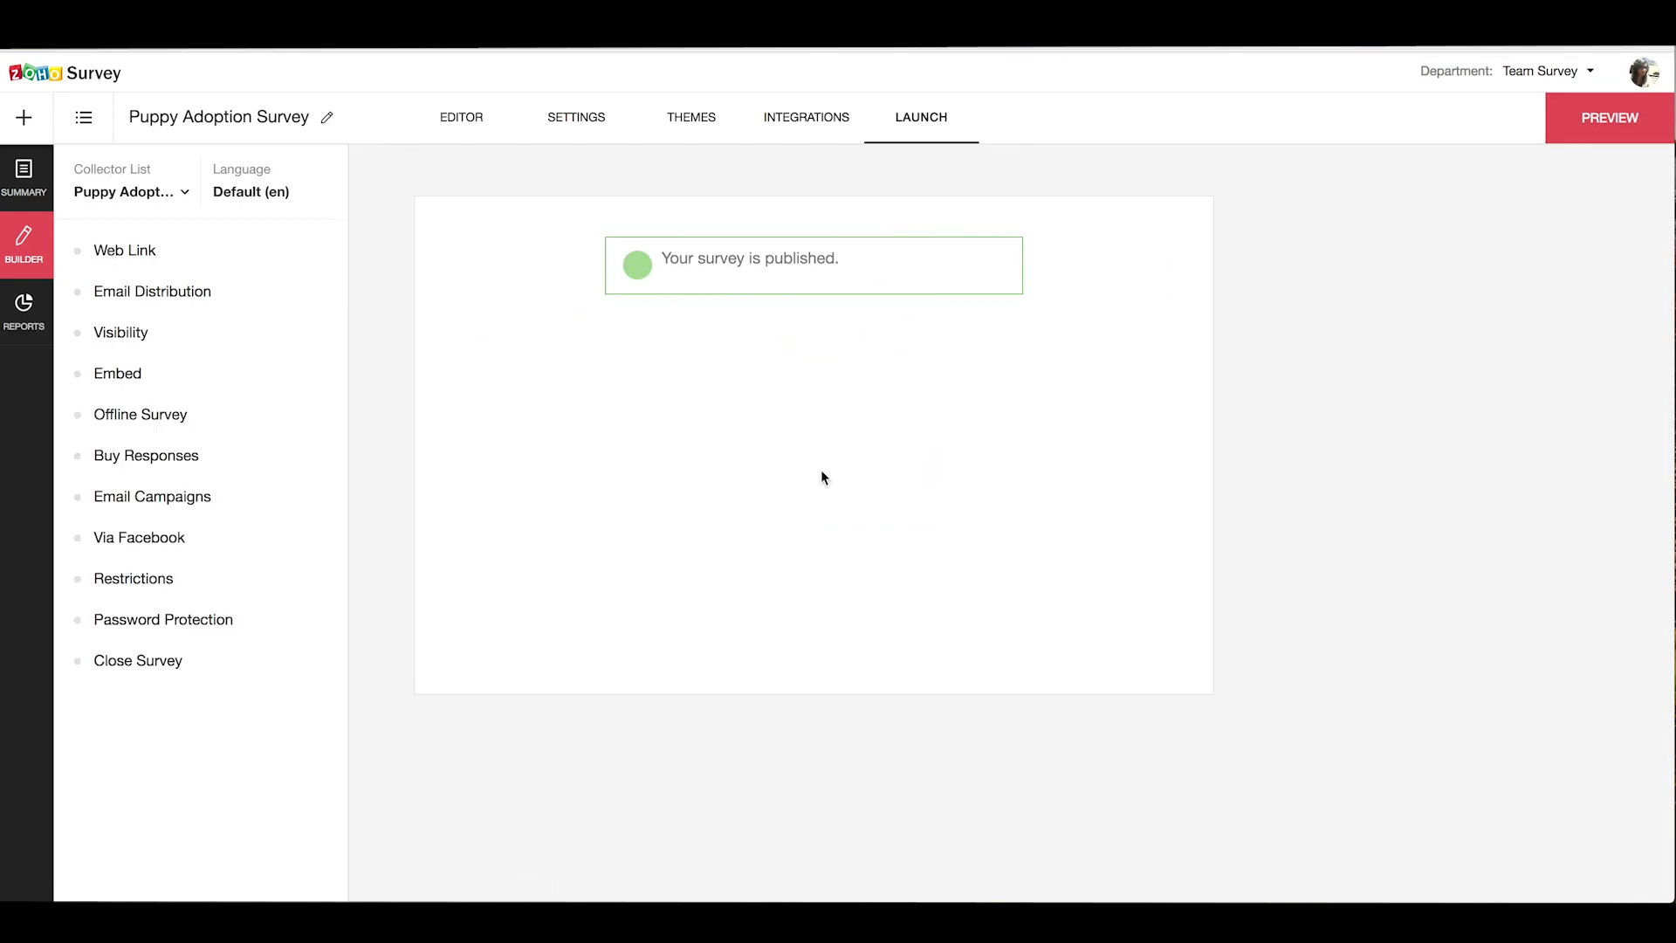
pyautogui.click(603, 321)
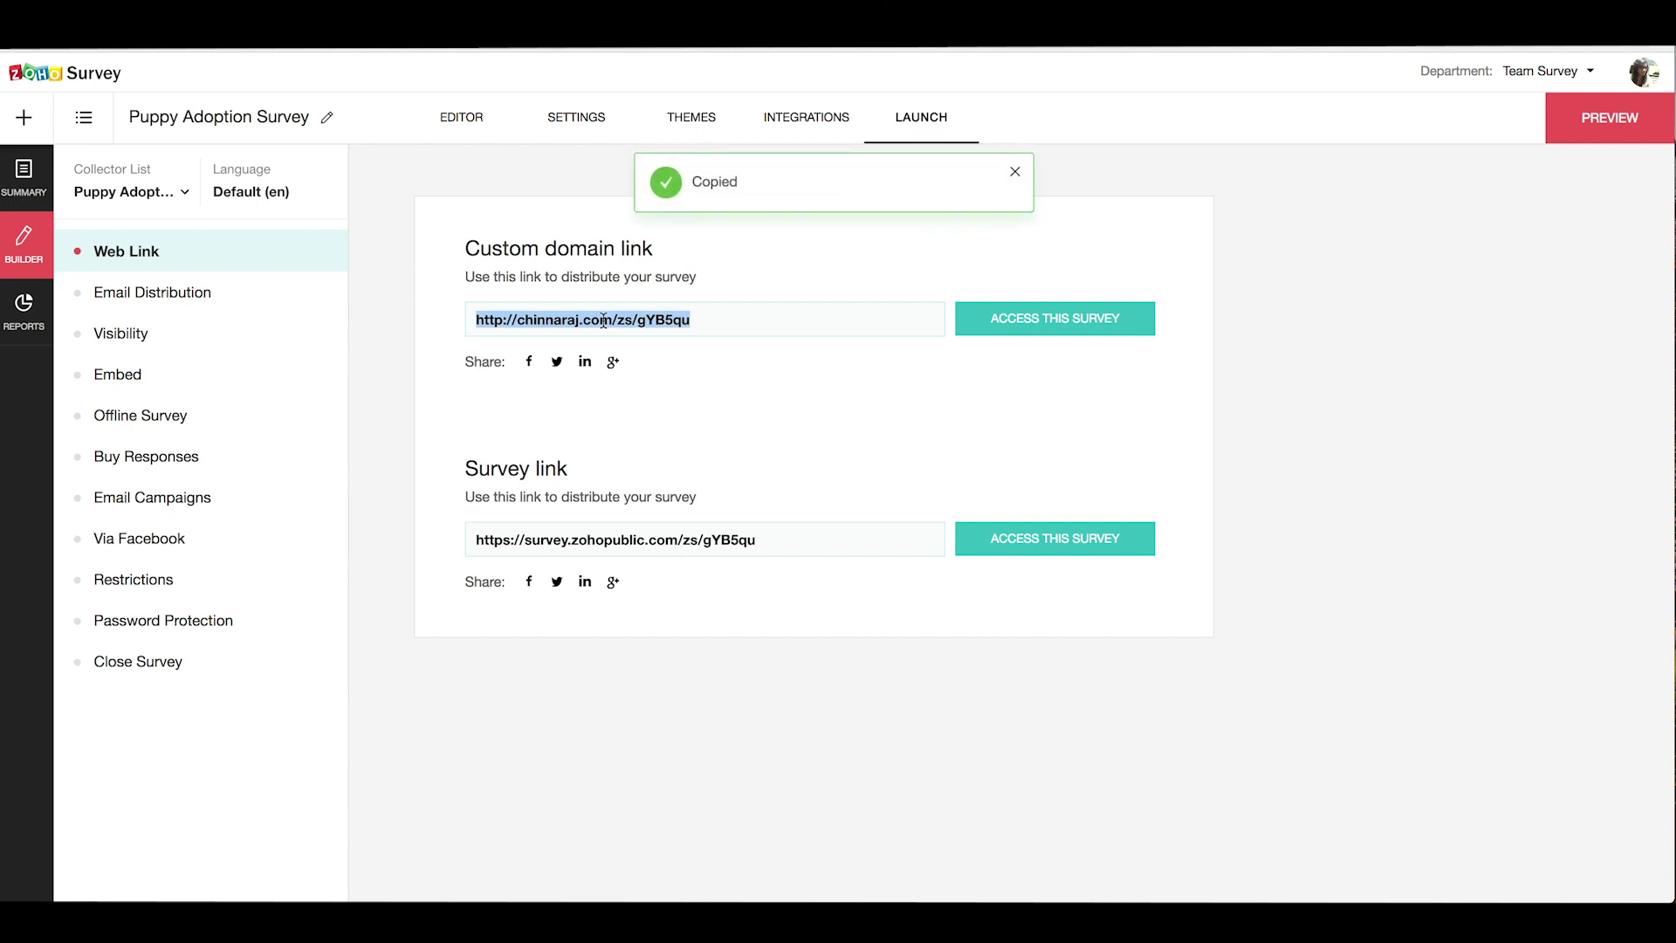
pyautogui.click(716, 410)
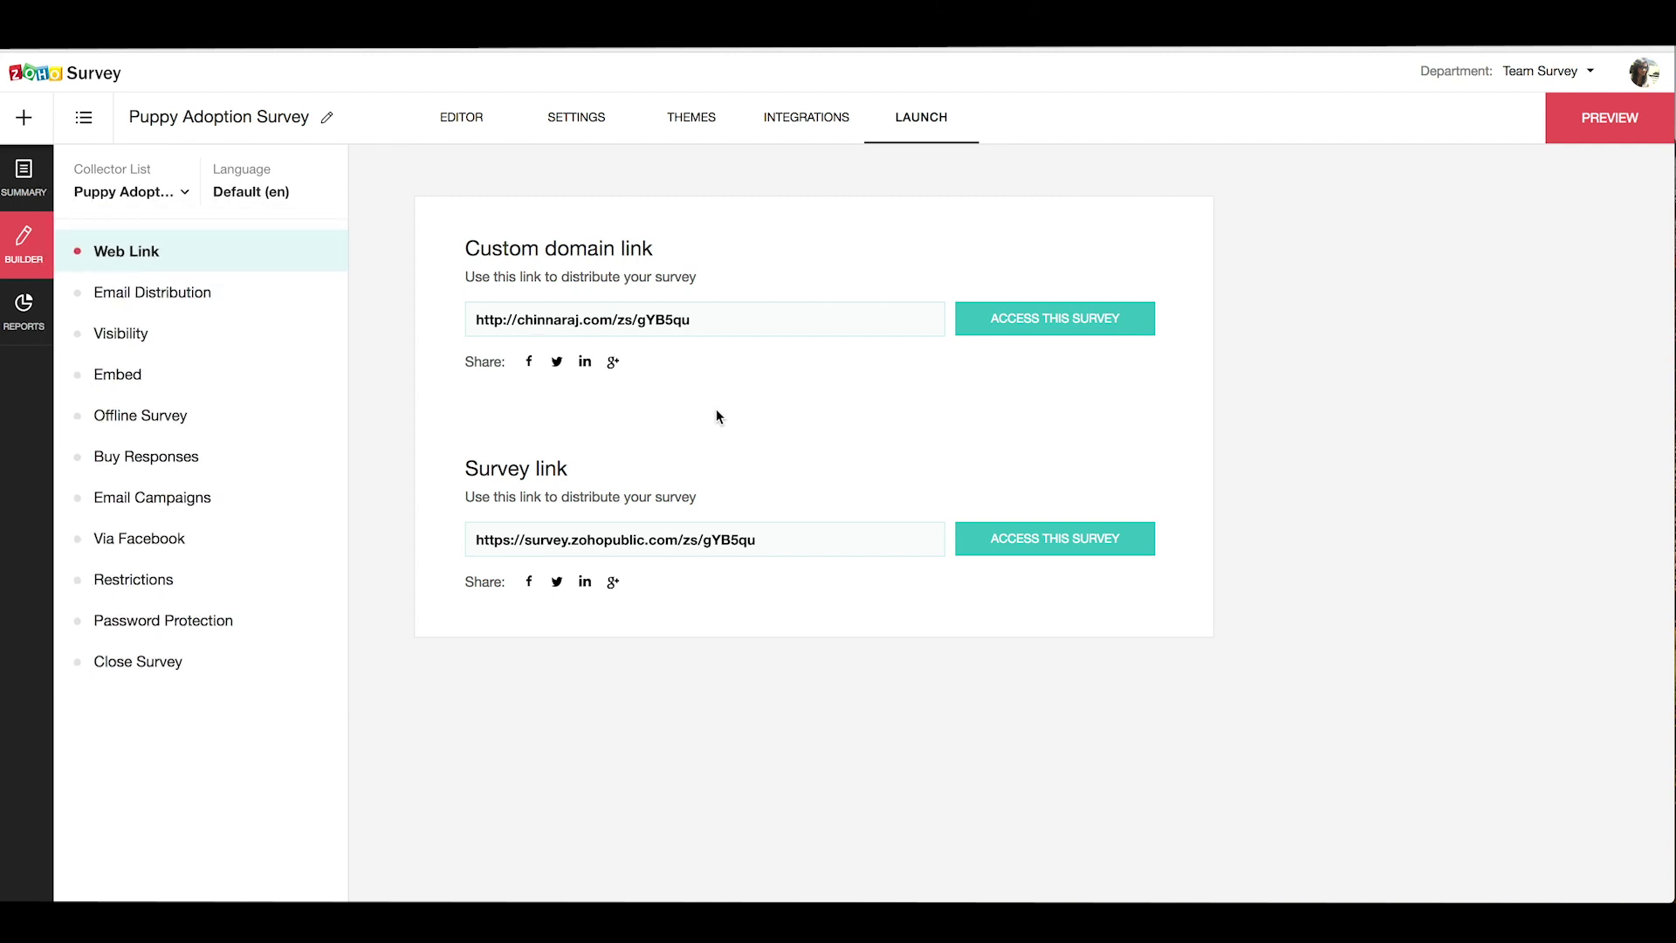
# Step: Review the Visibility, Embed and Offline Survey options, then the $183.72 Buy Responses estimate
pyautogui.click(127, 340)
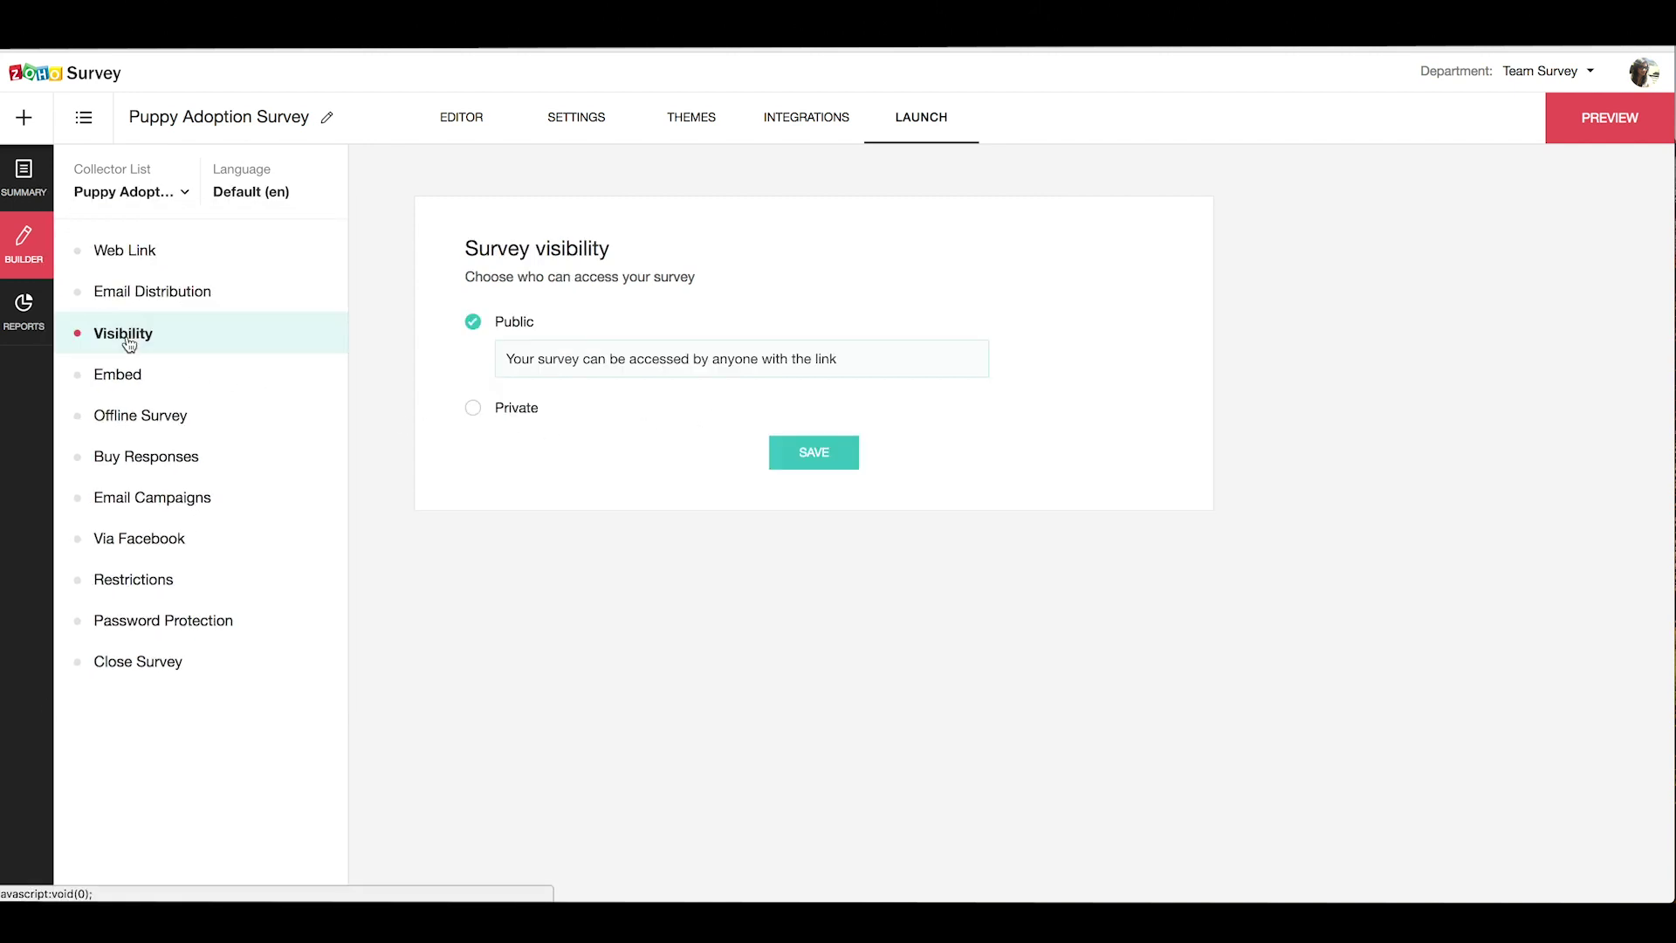
pyautogui.click(128, 386)
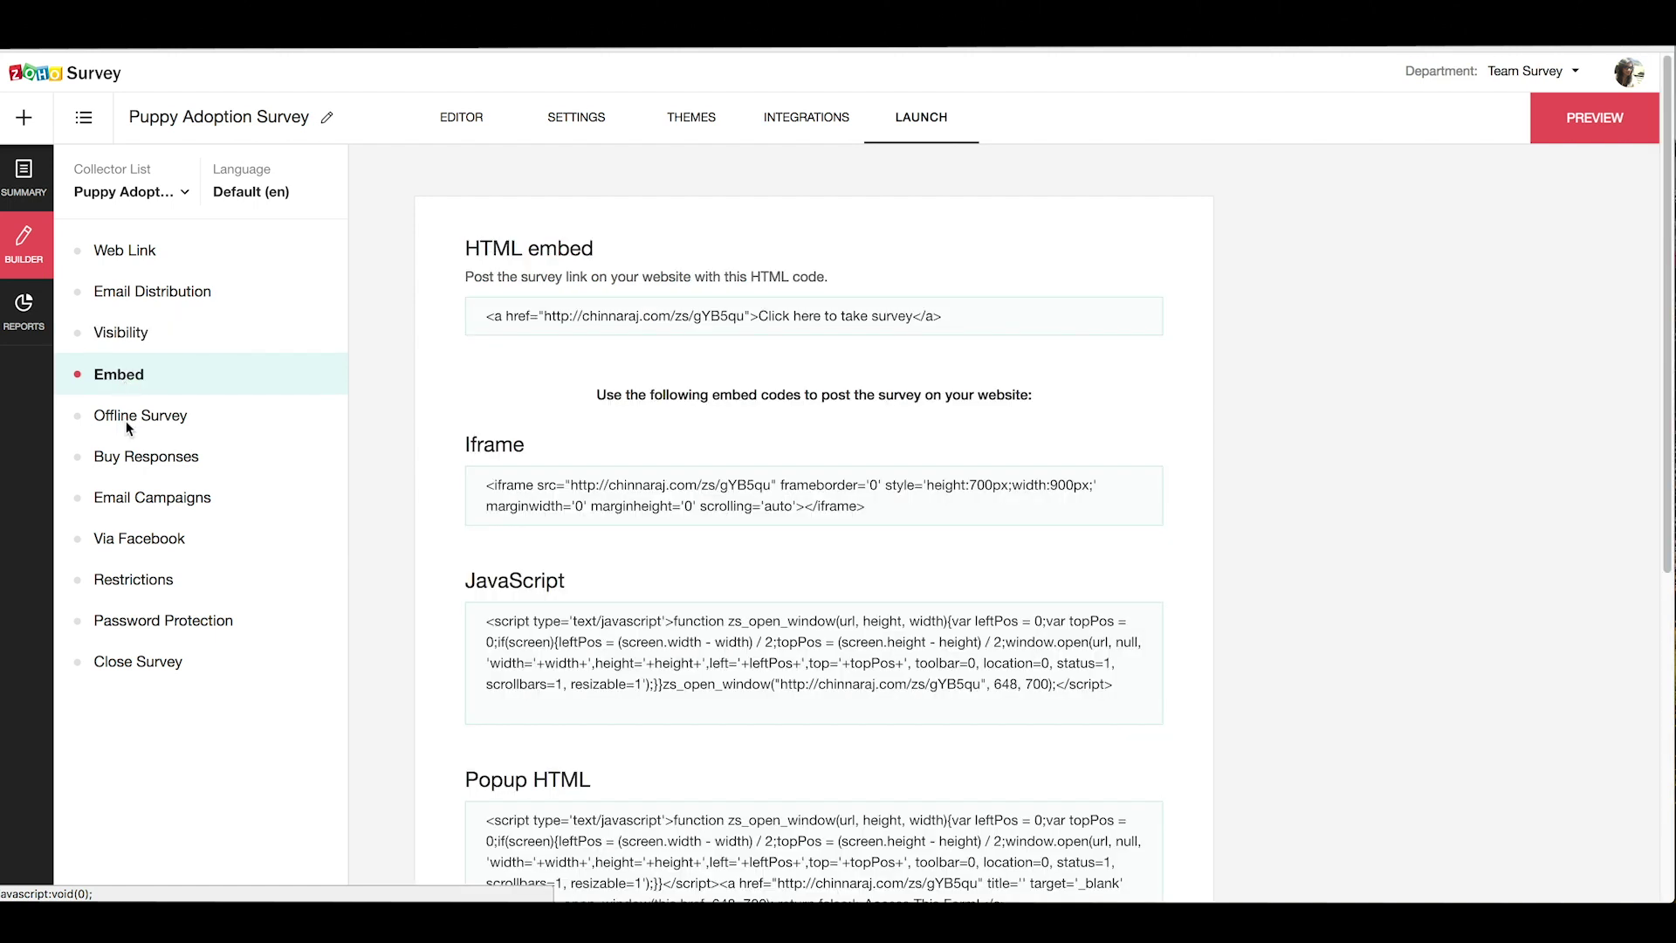
pyautogui.click(127, 421)
pyautogui.click(124, 466)
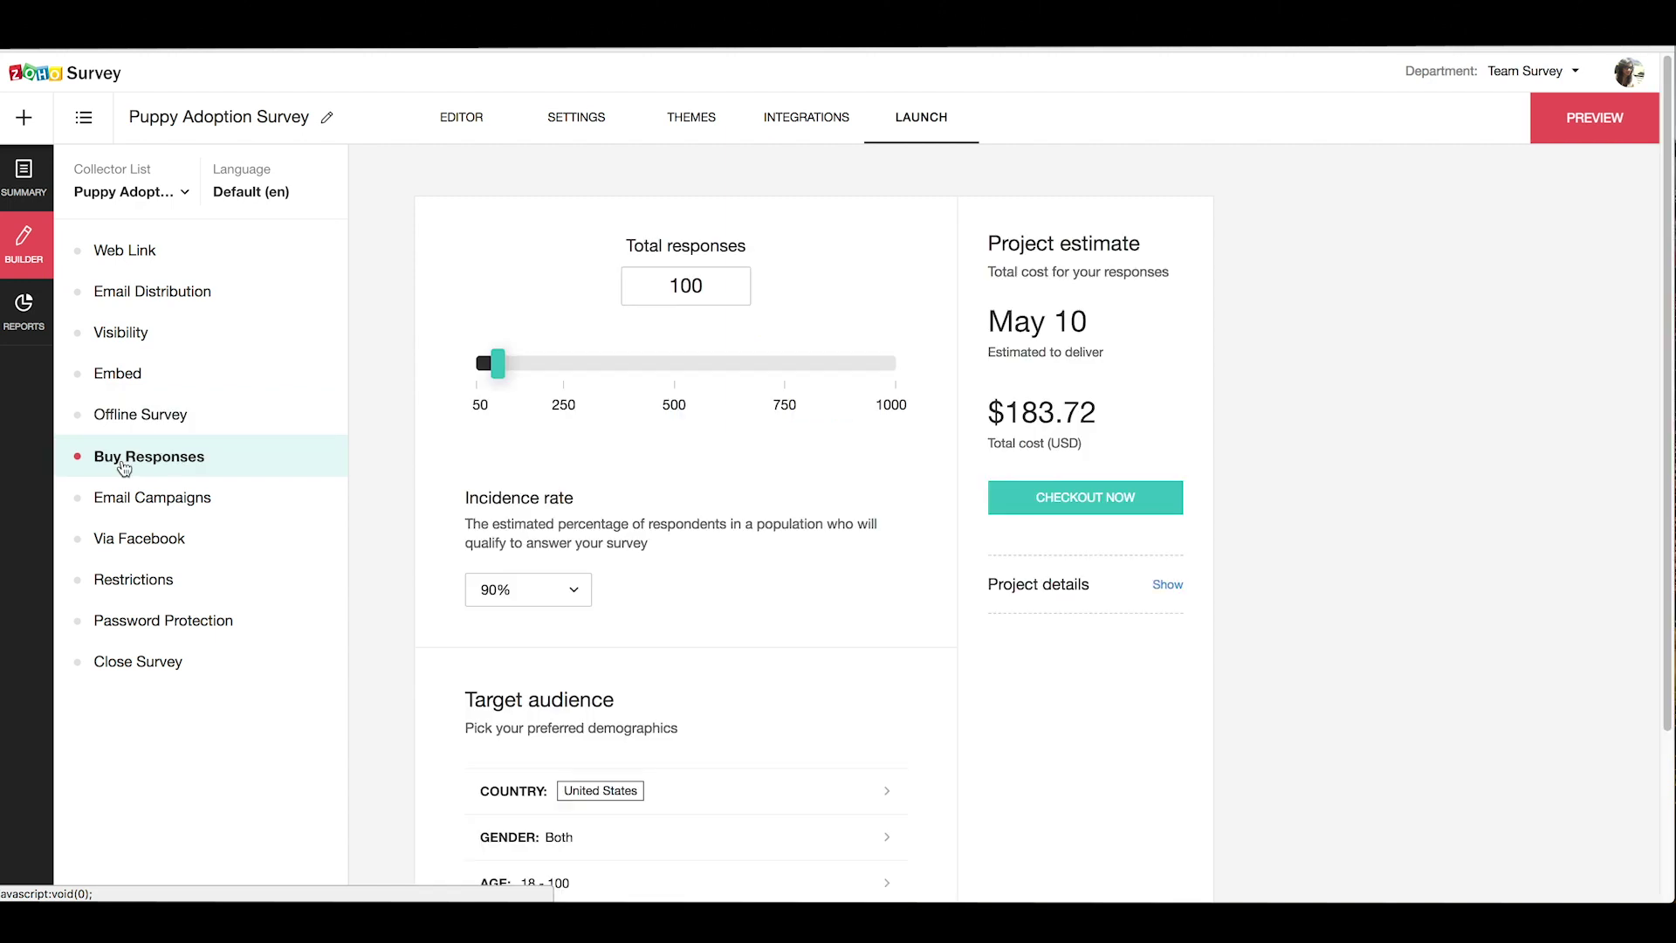
pyautogui.scroll(-3, 544, 672)
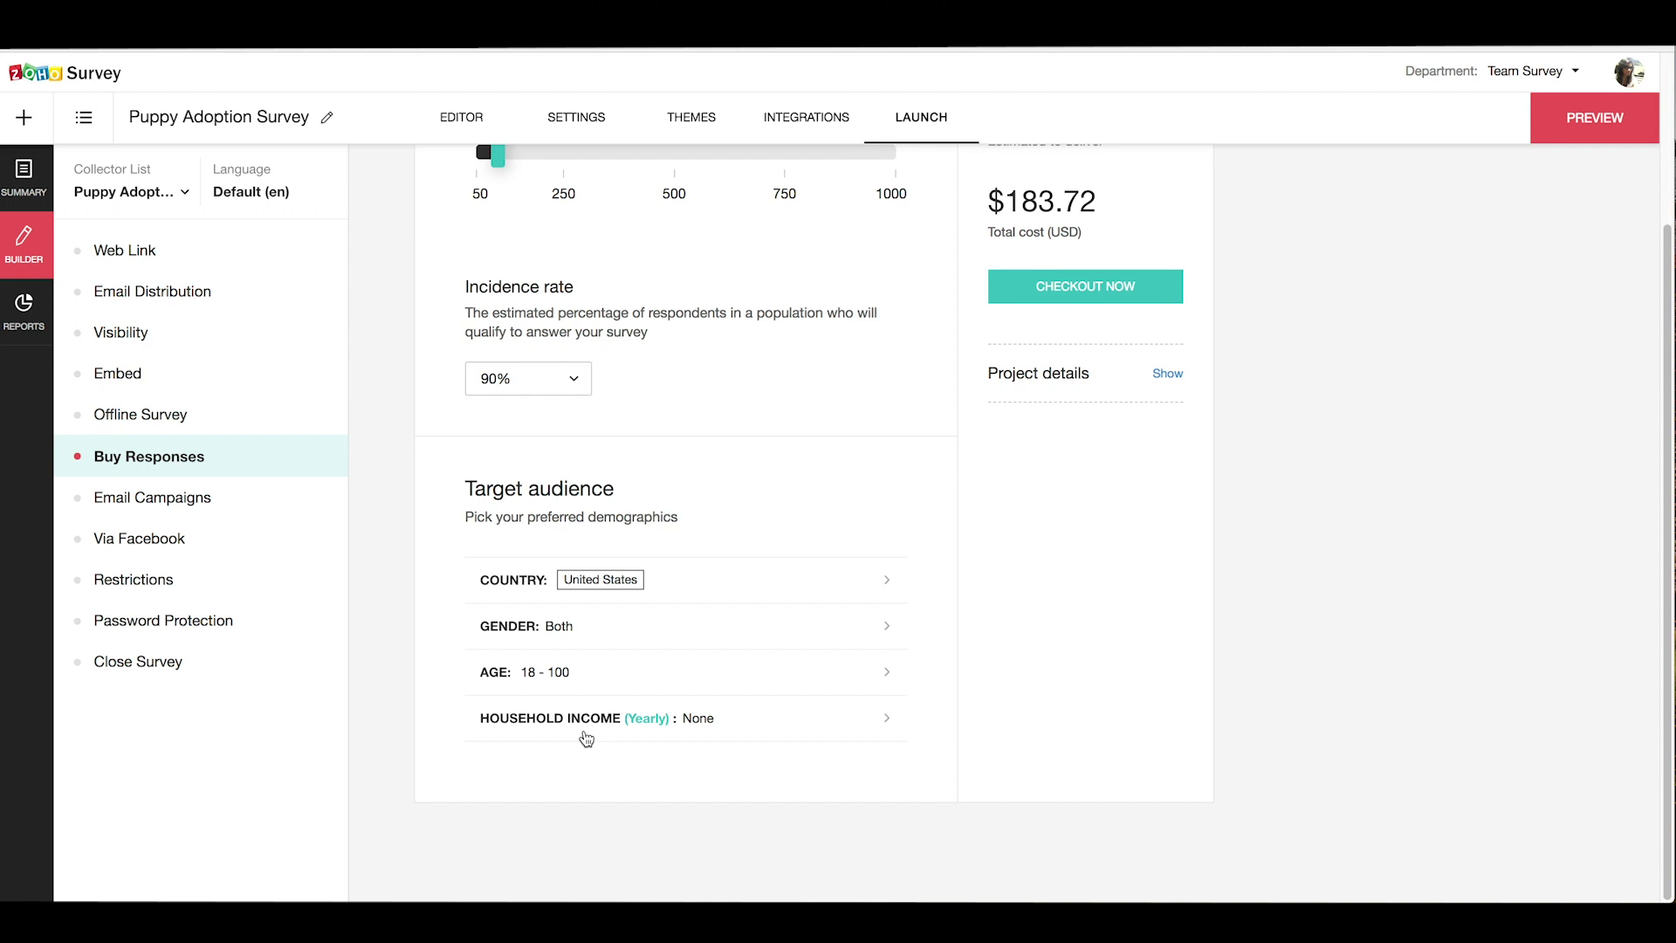
pyautogui.scroll(1, 585, 738)
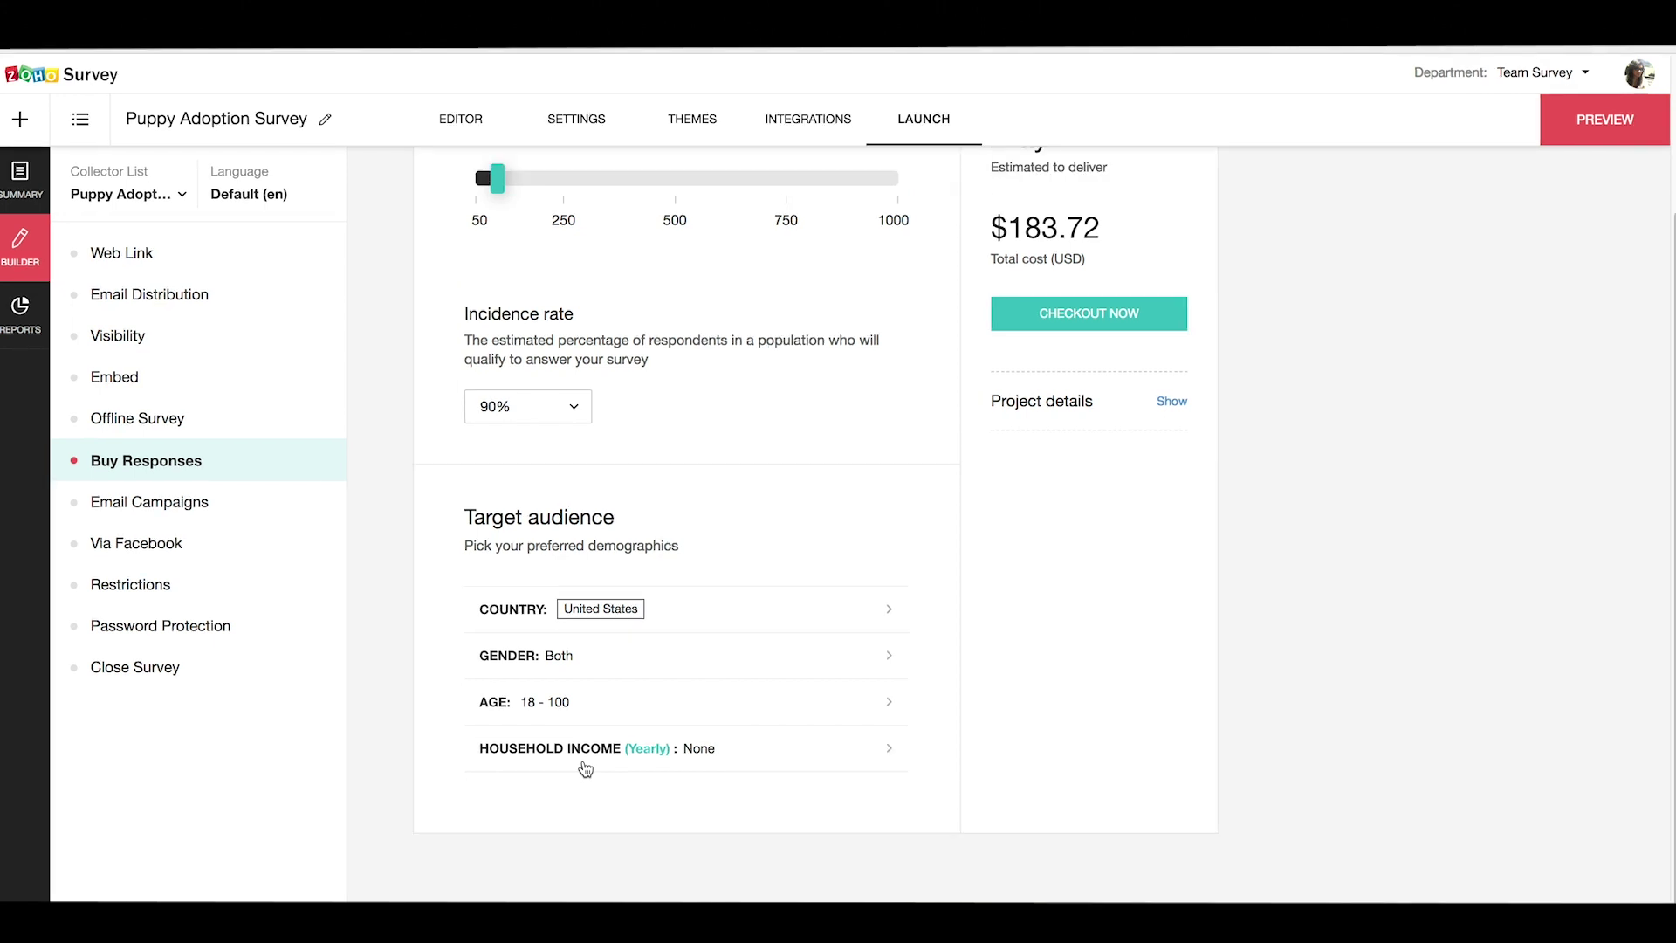
# Step: Review Email Distribution, Email Campaigns, Facebook, Restrictions and Password Protection, ending at Close Survey
pyautogui.click(157, 305)
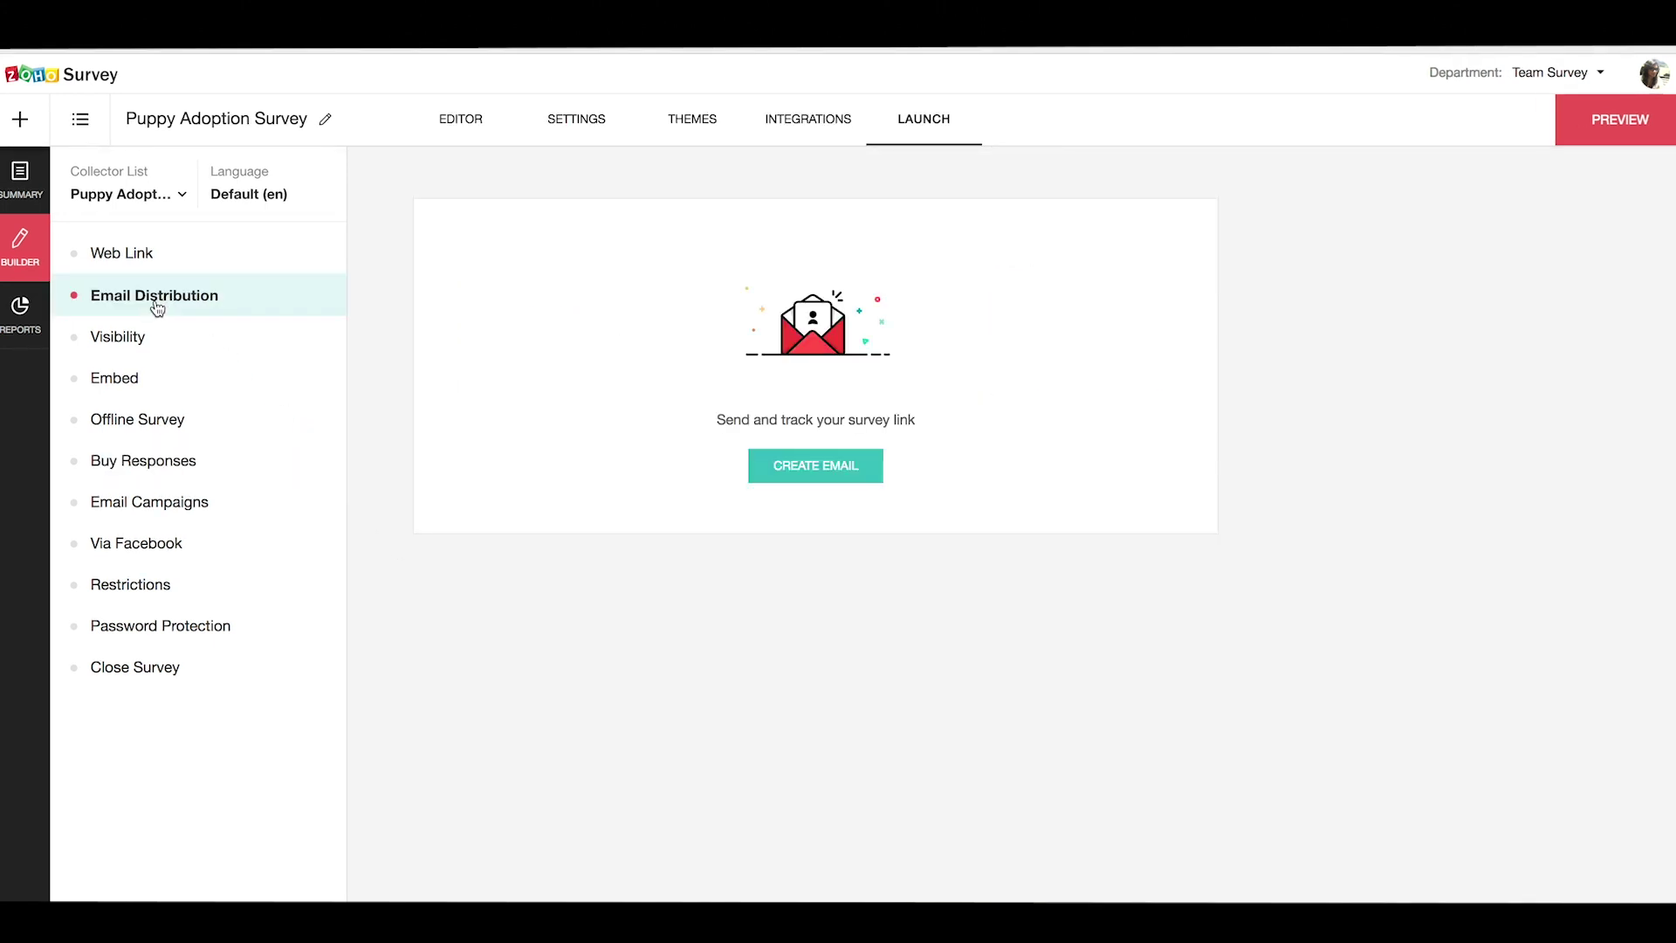
pyautogui.click(142, 513)
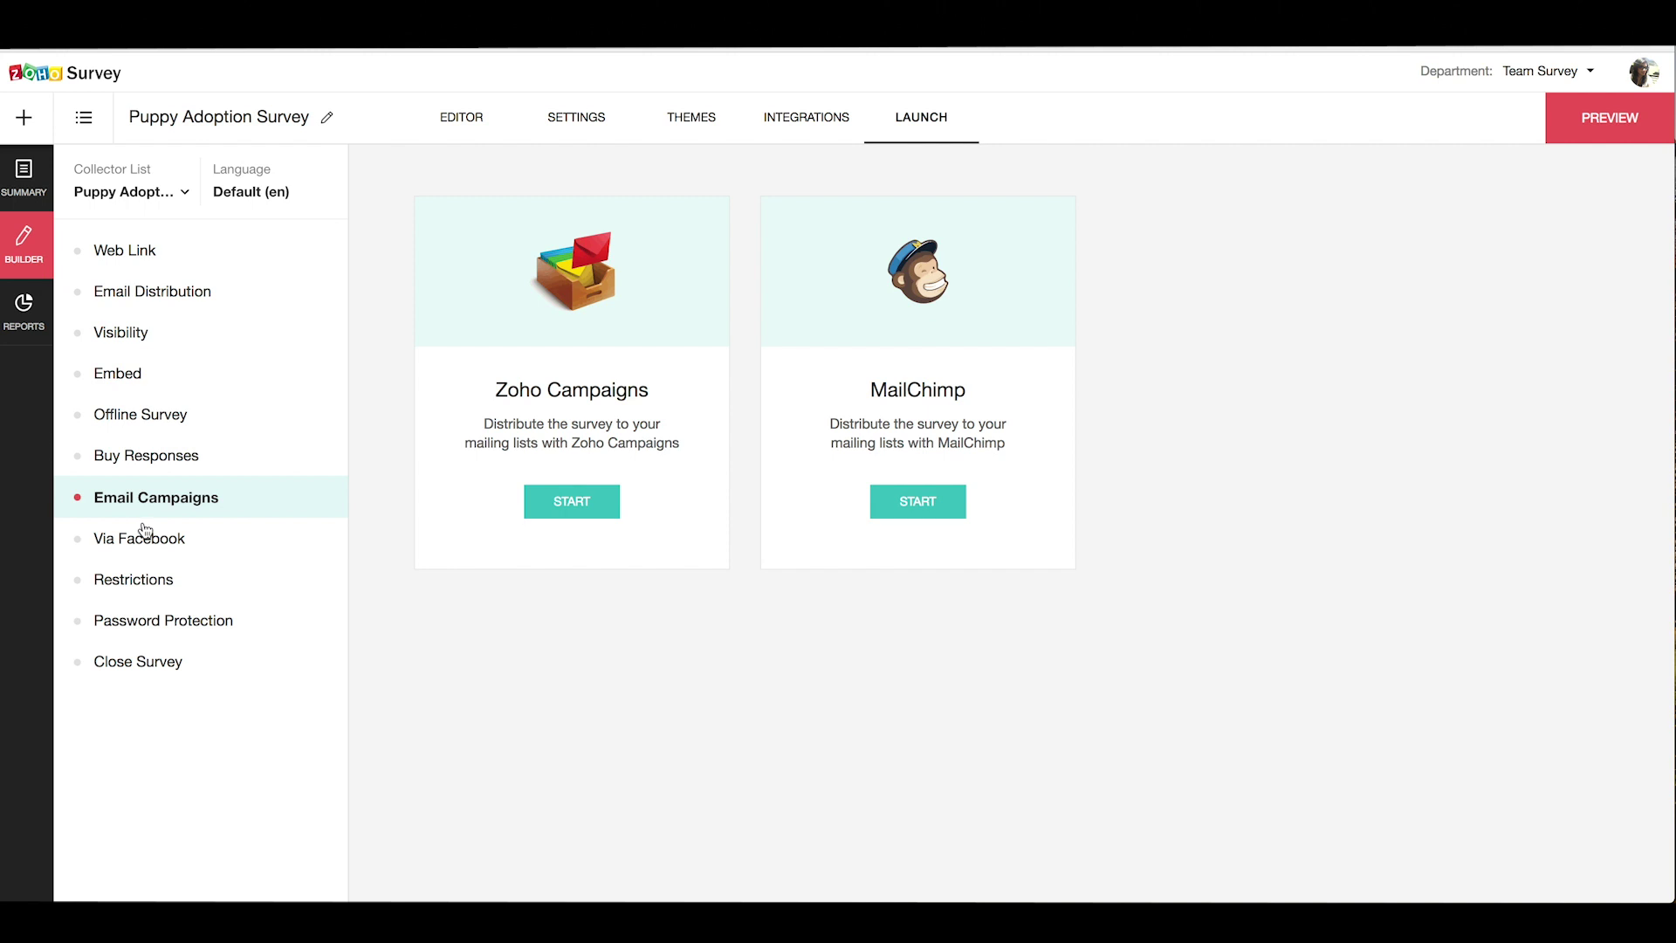
pyautogui.click(146, 550)
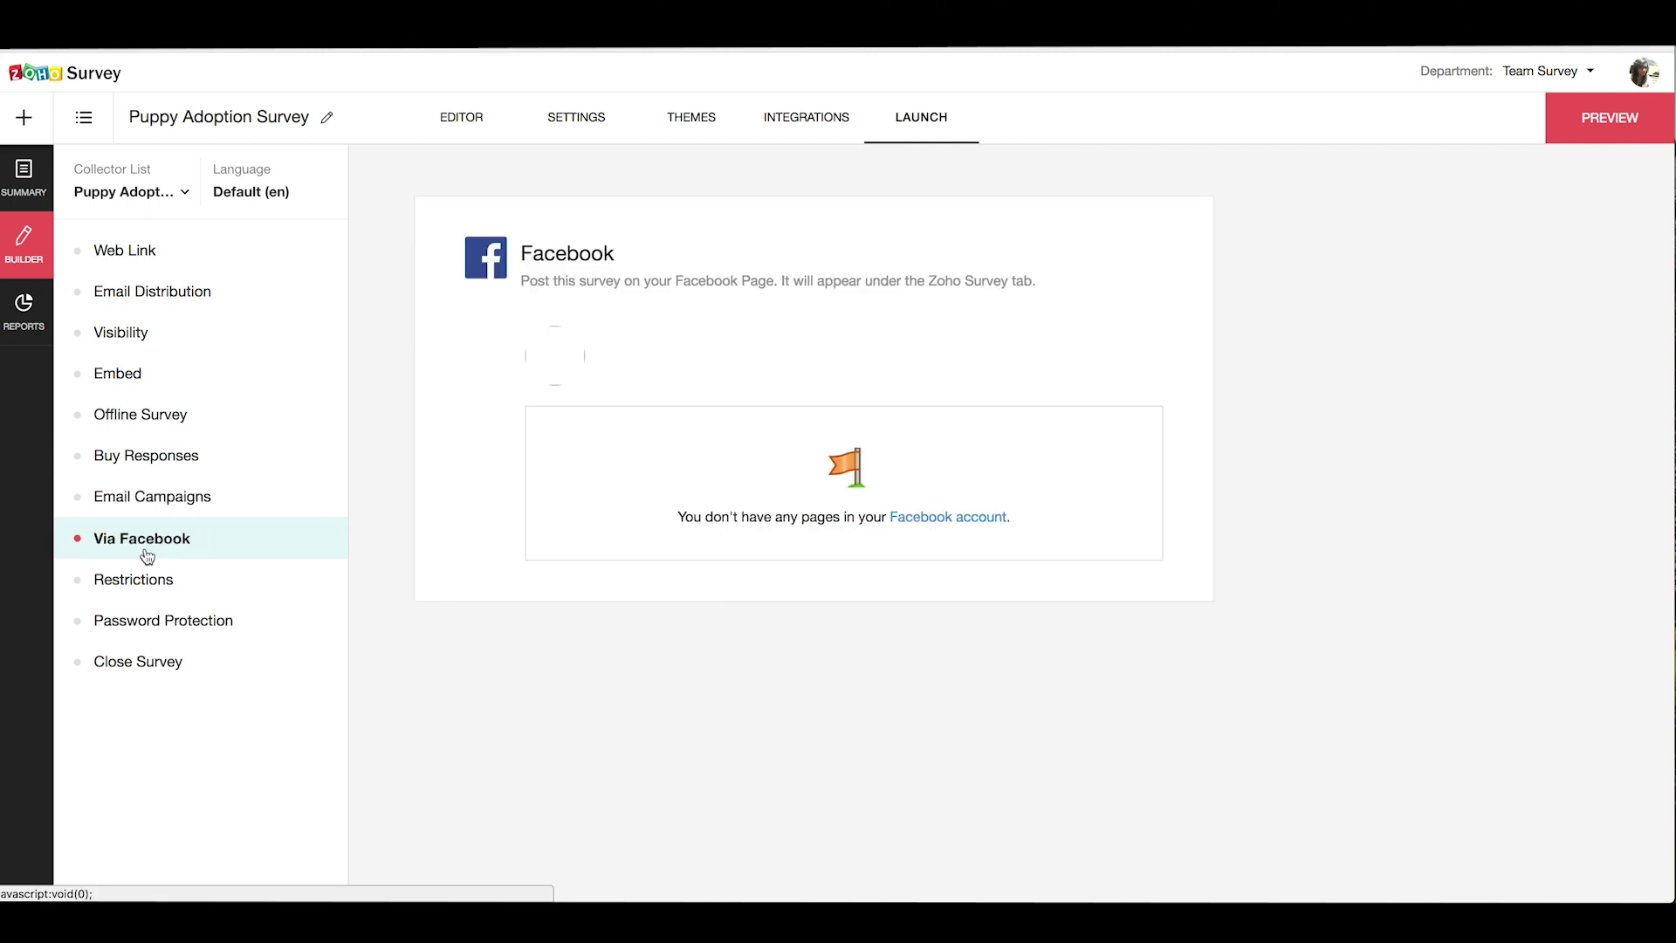
pyautogui.click(146, 585)
pyautogui.click(153, 627)
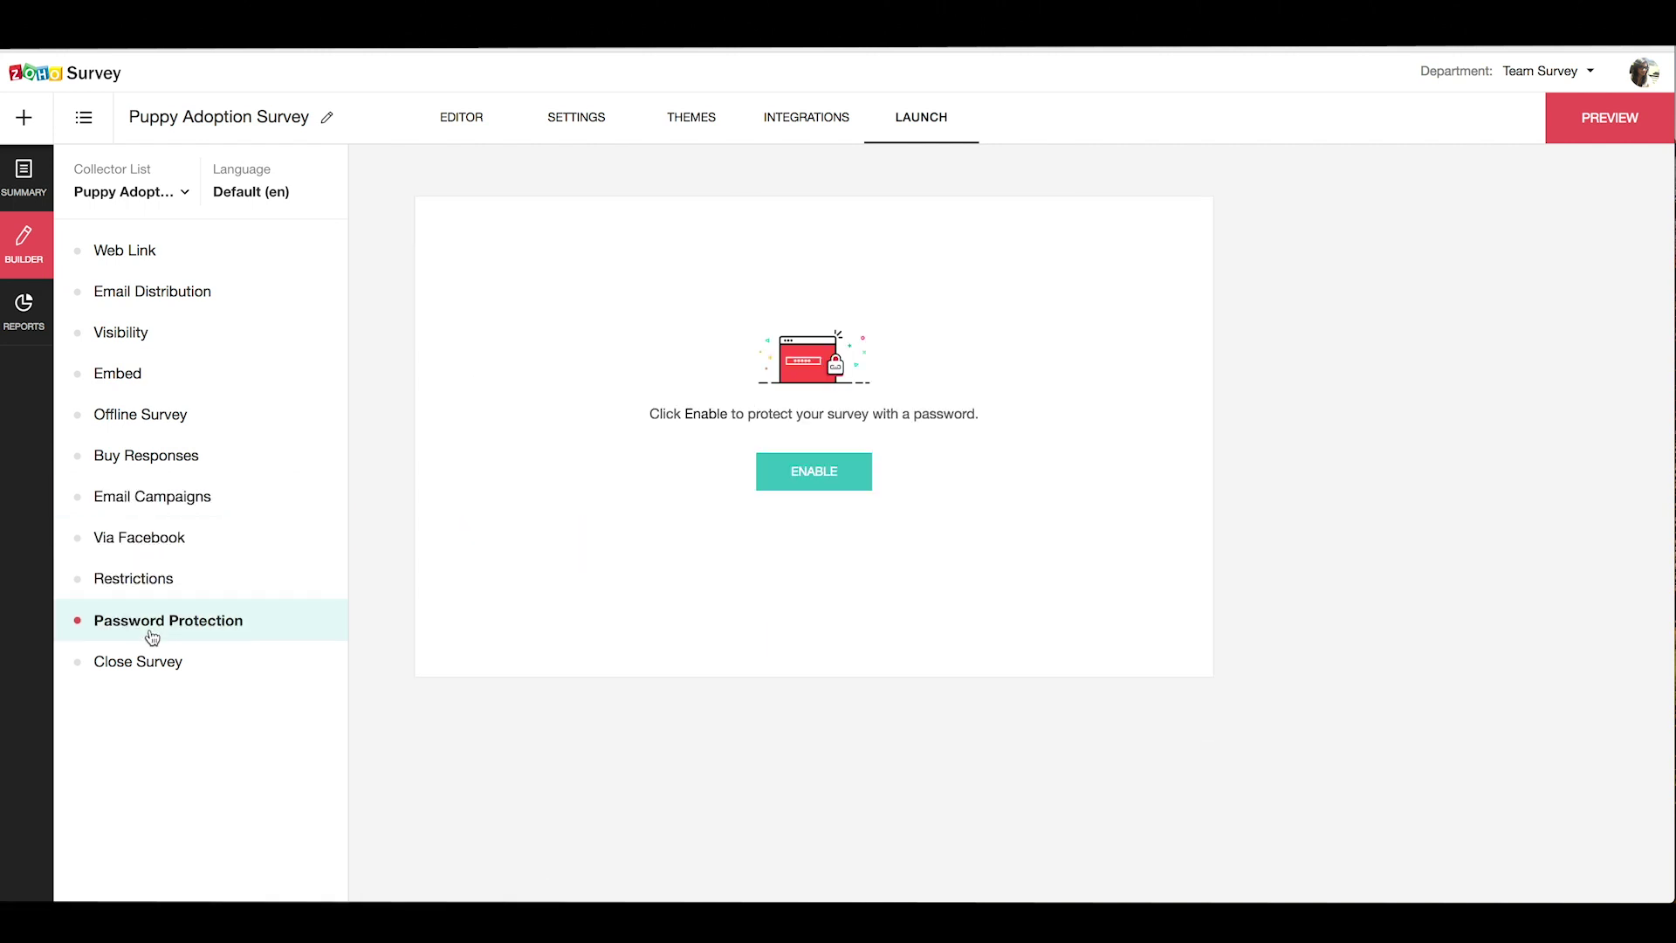
pyautogui.click(153, 674)
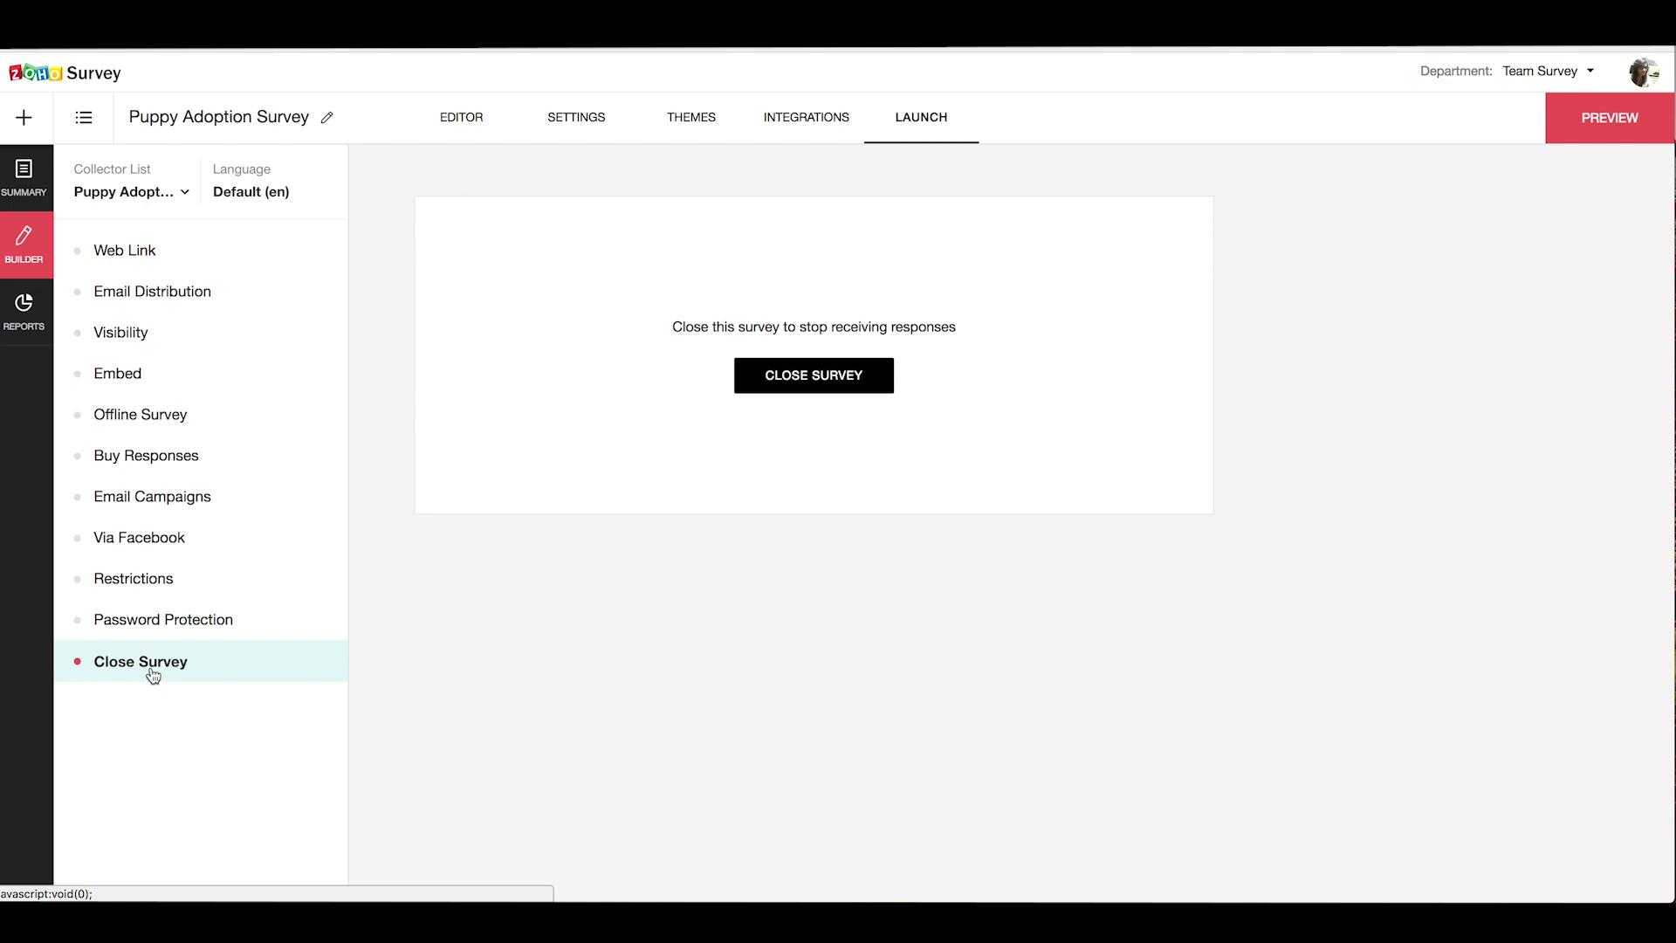
# Step: Open the Puppy Adoption Survey from My Surveys and review its summary of 8 responses and 39 visits
pyautogui.click(86, 125)
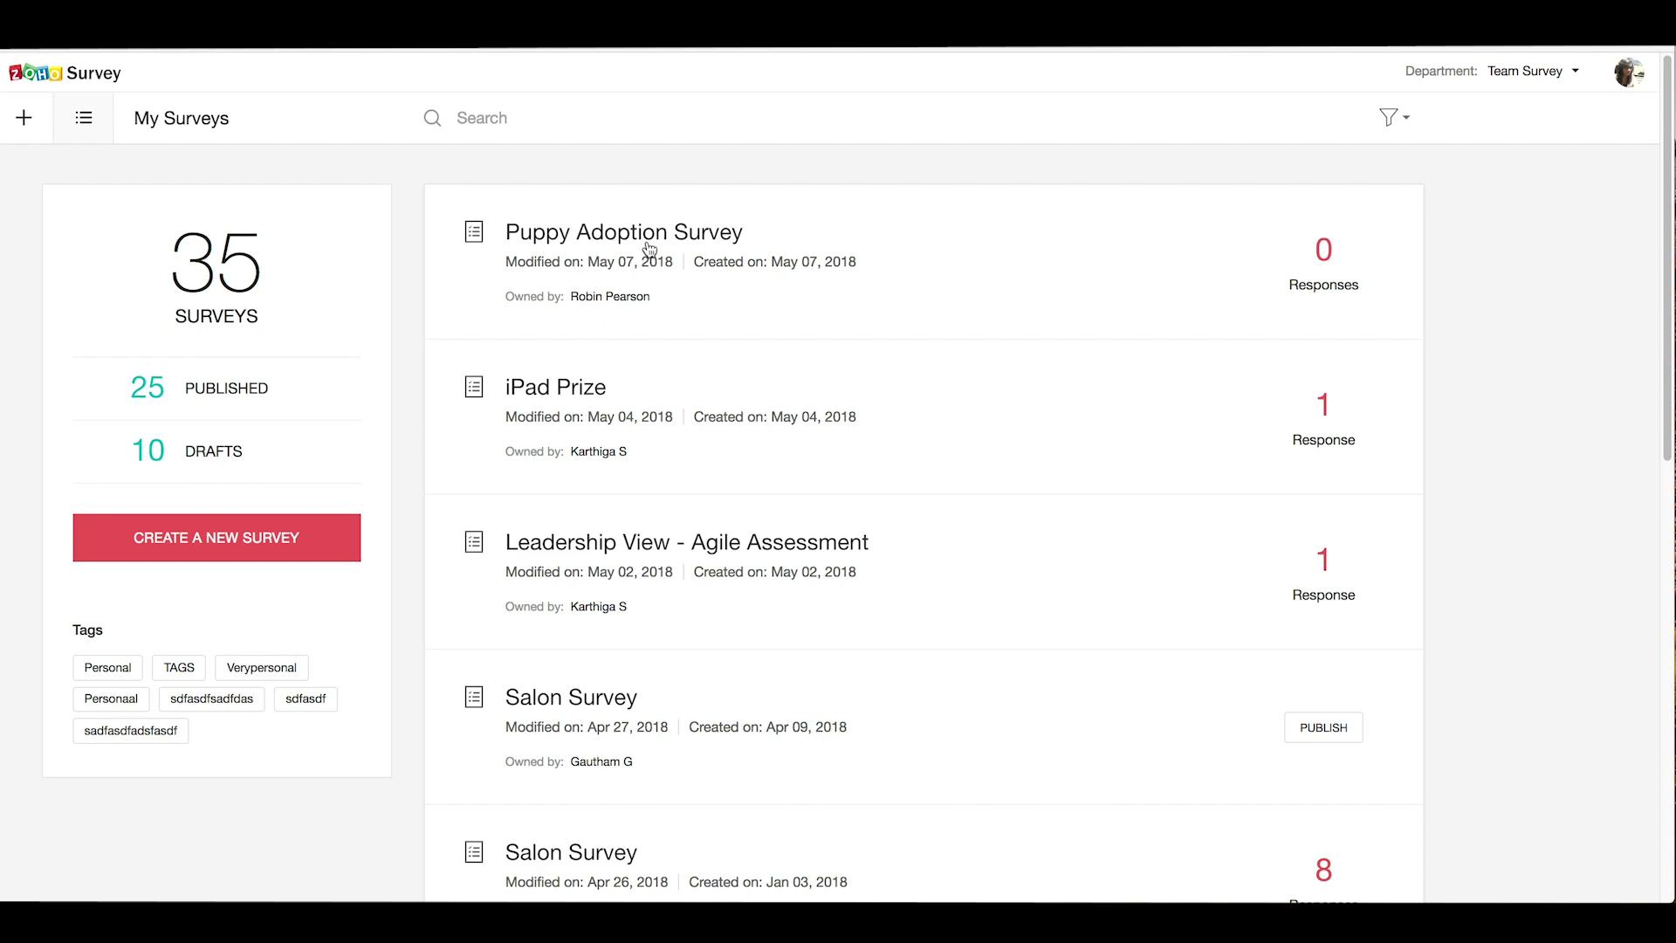
pyautogui.click(649, 249)
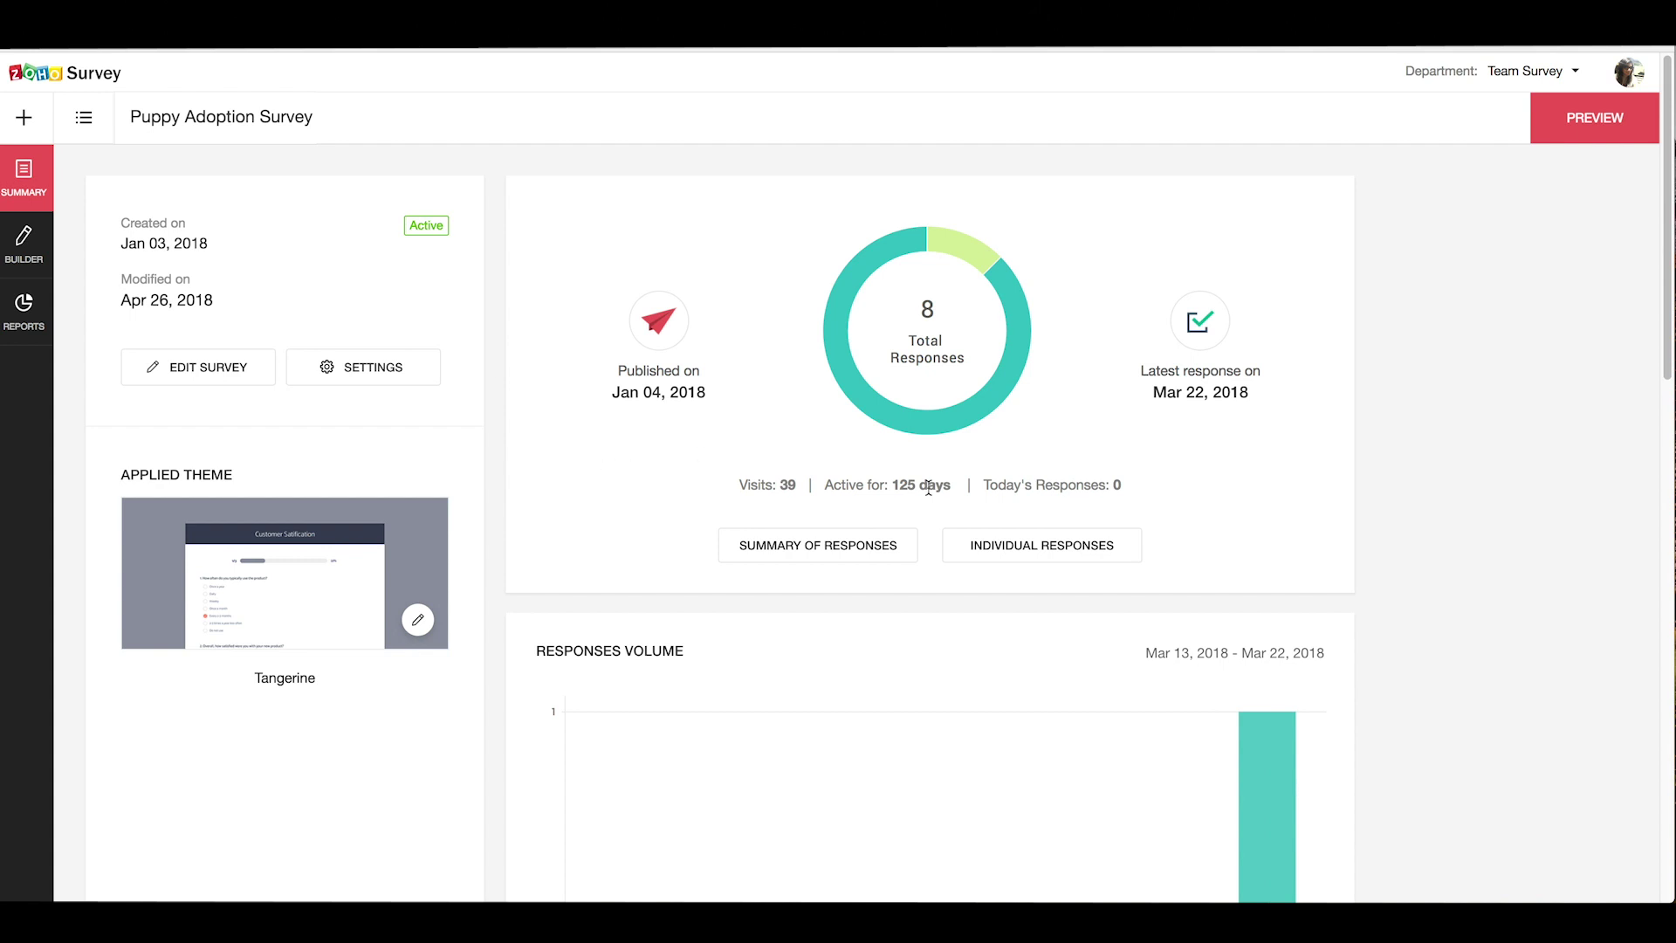
pyautogui.scroll(-5, 1187, 417)
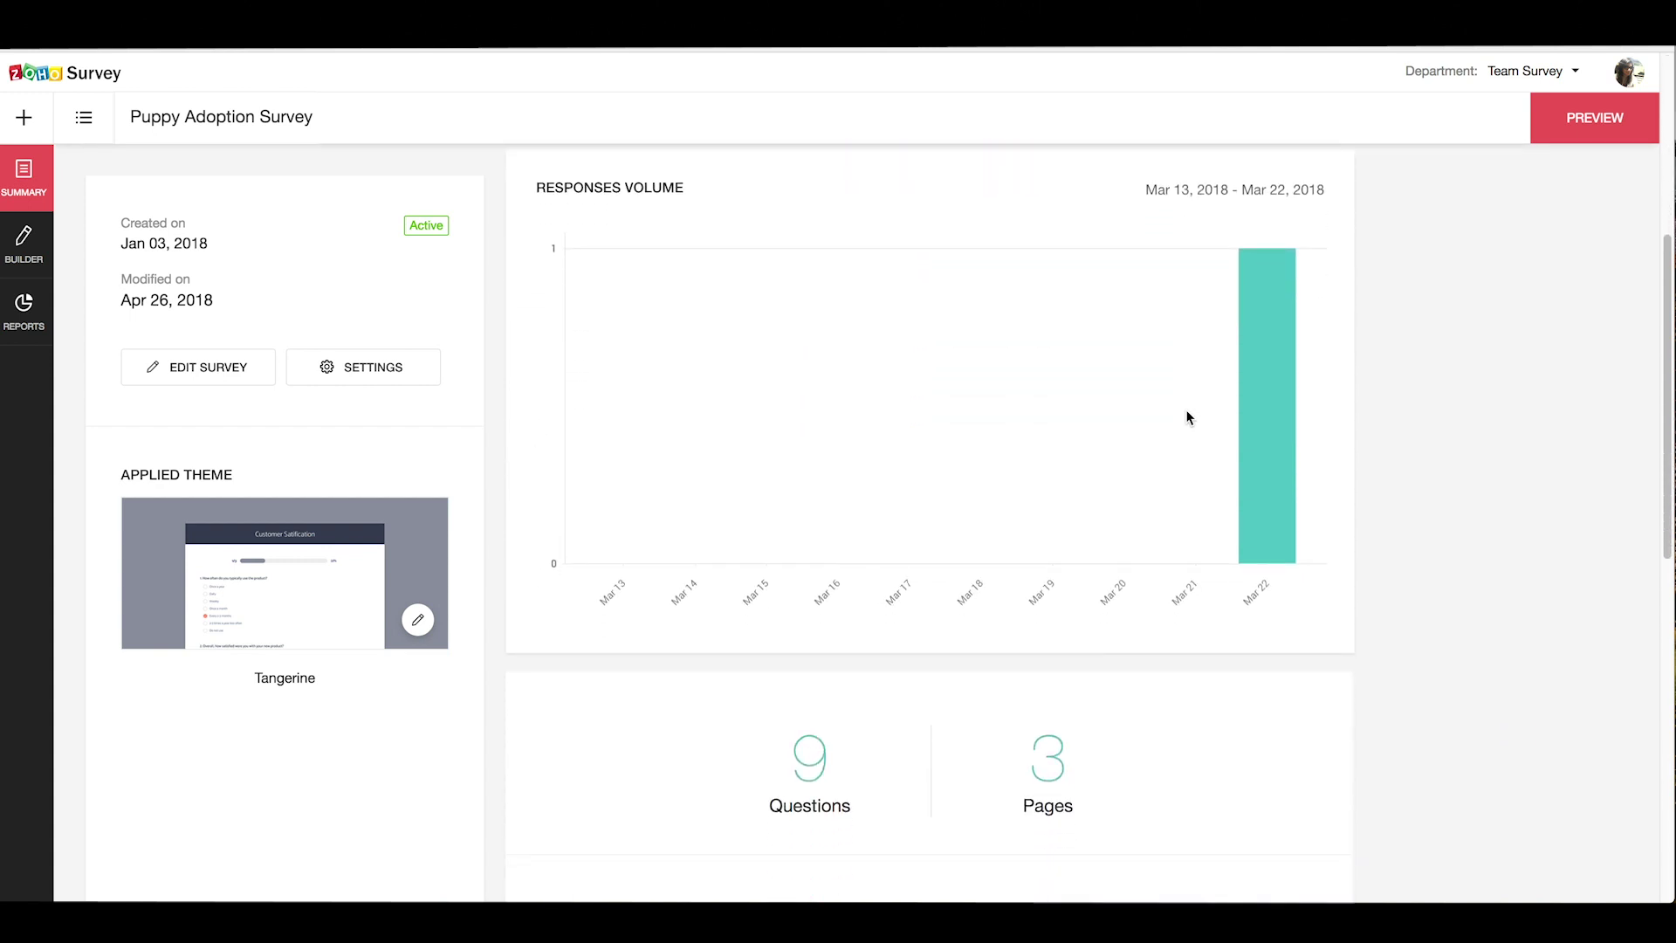
pyautogui.scroll(-5, 1187, 417)
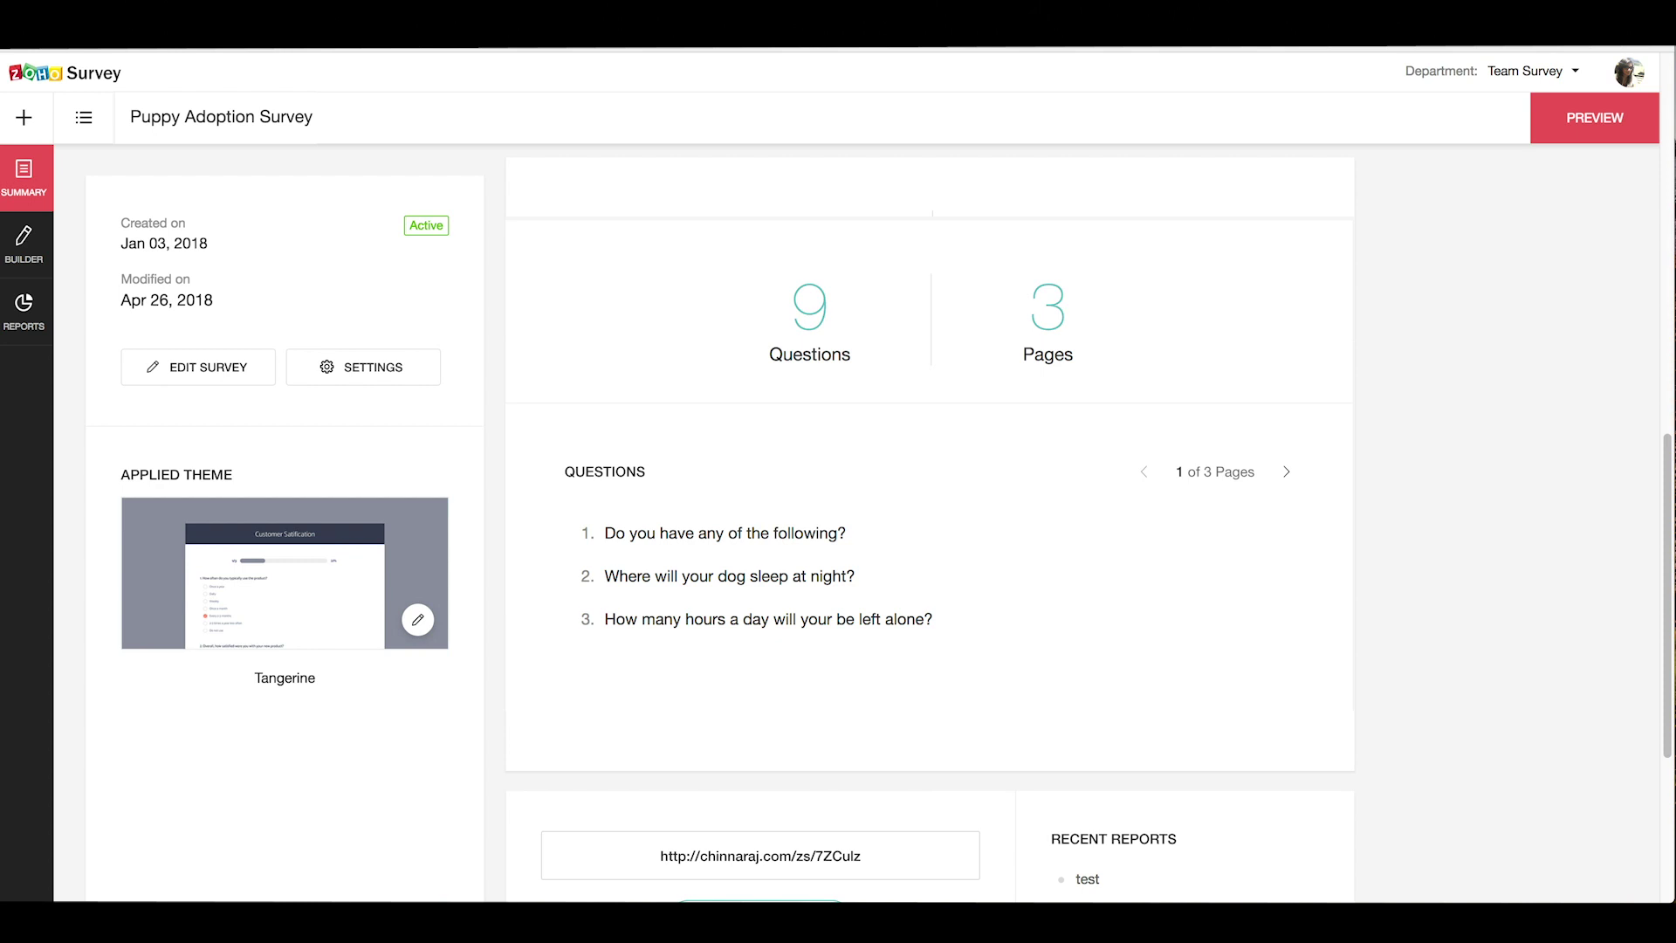
pyautogui.scroll(10, 1187, 417)
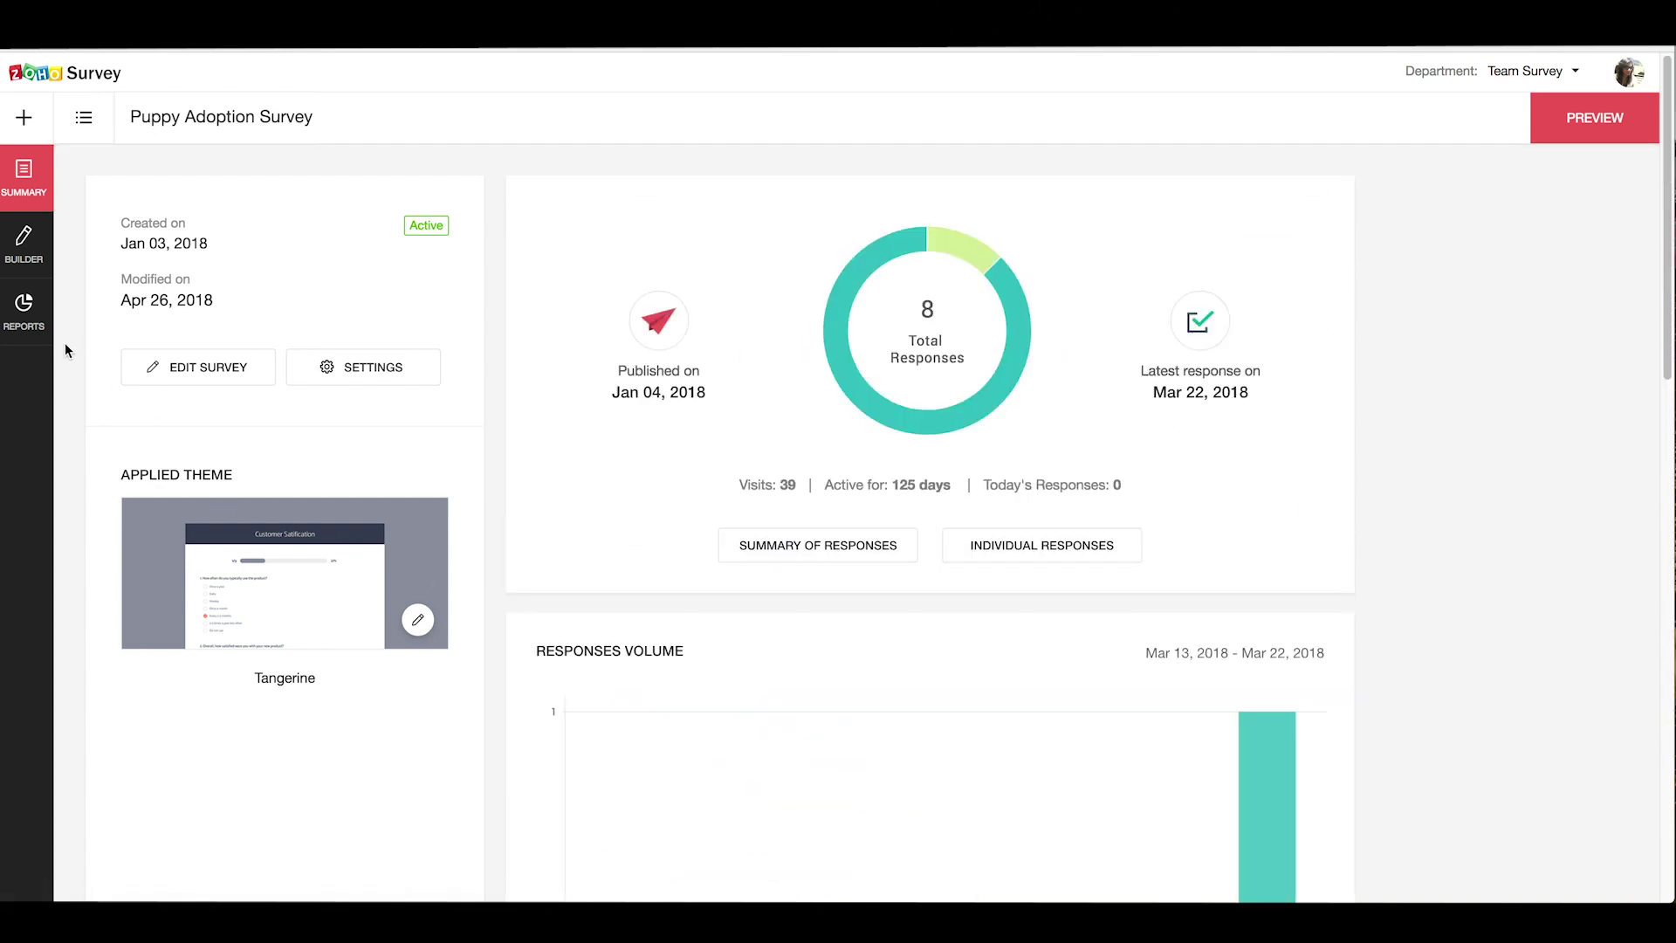
# Step: View the response report (8 total, 7 completed, 1 partial) and check the filter options without applying any
pyautogui.click(39, 338)
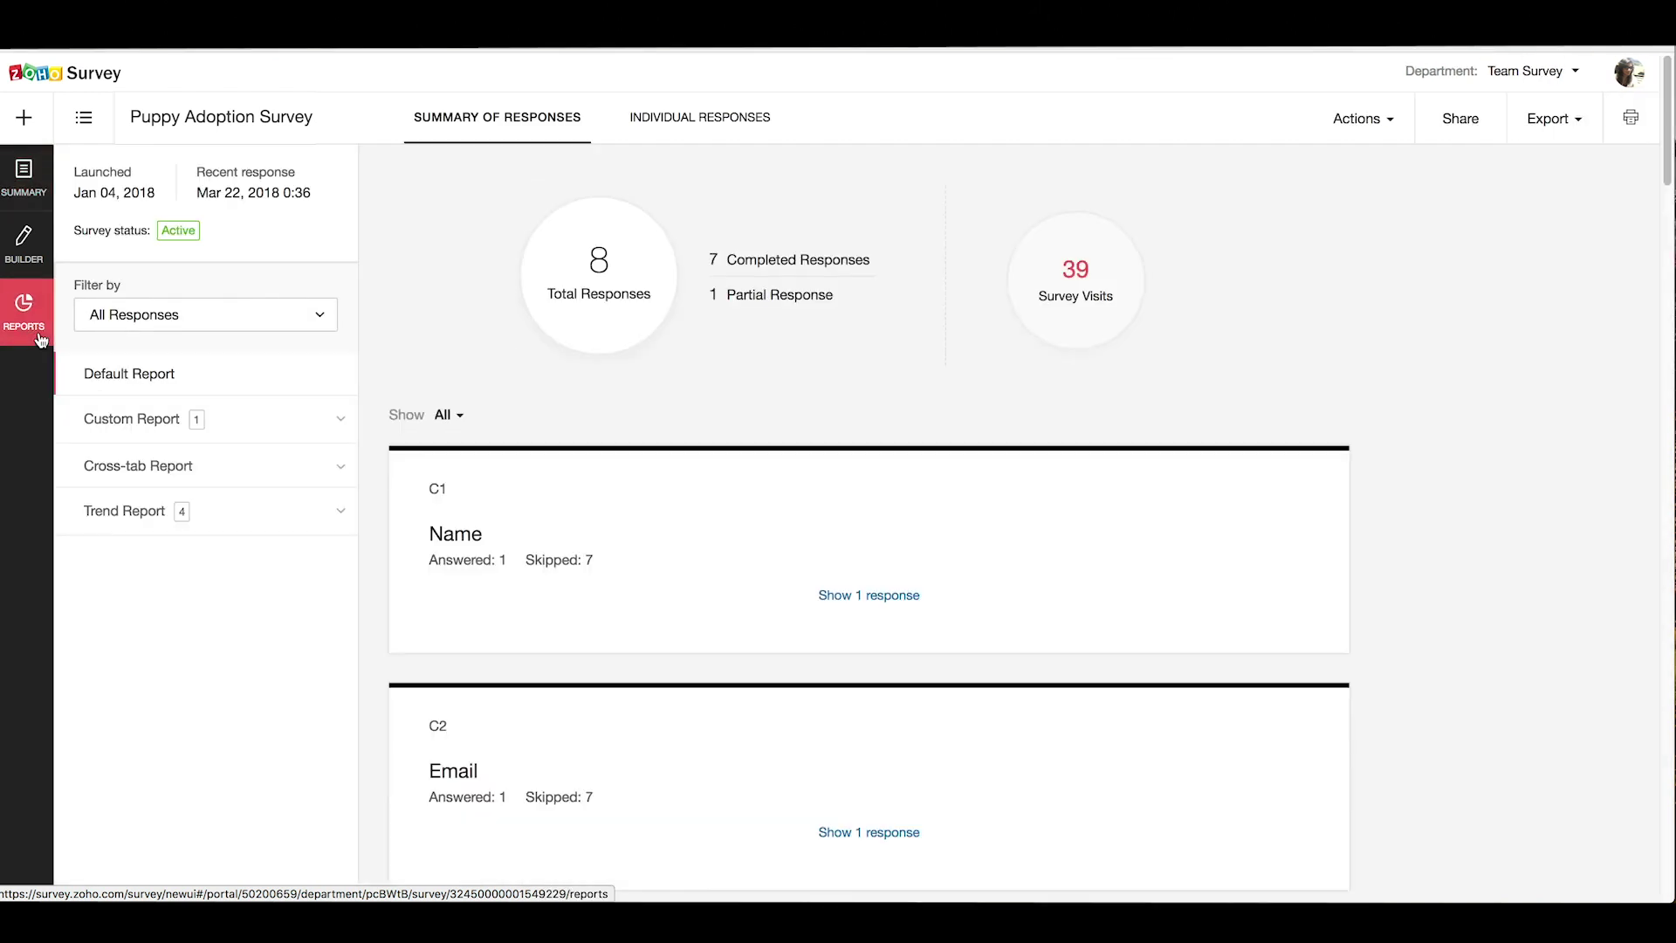
pyautogui.click(196, 321)
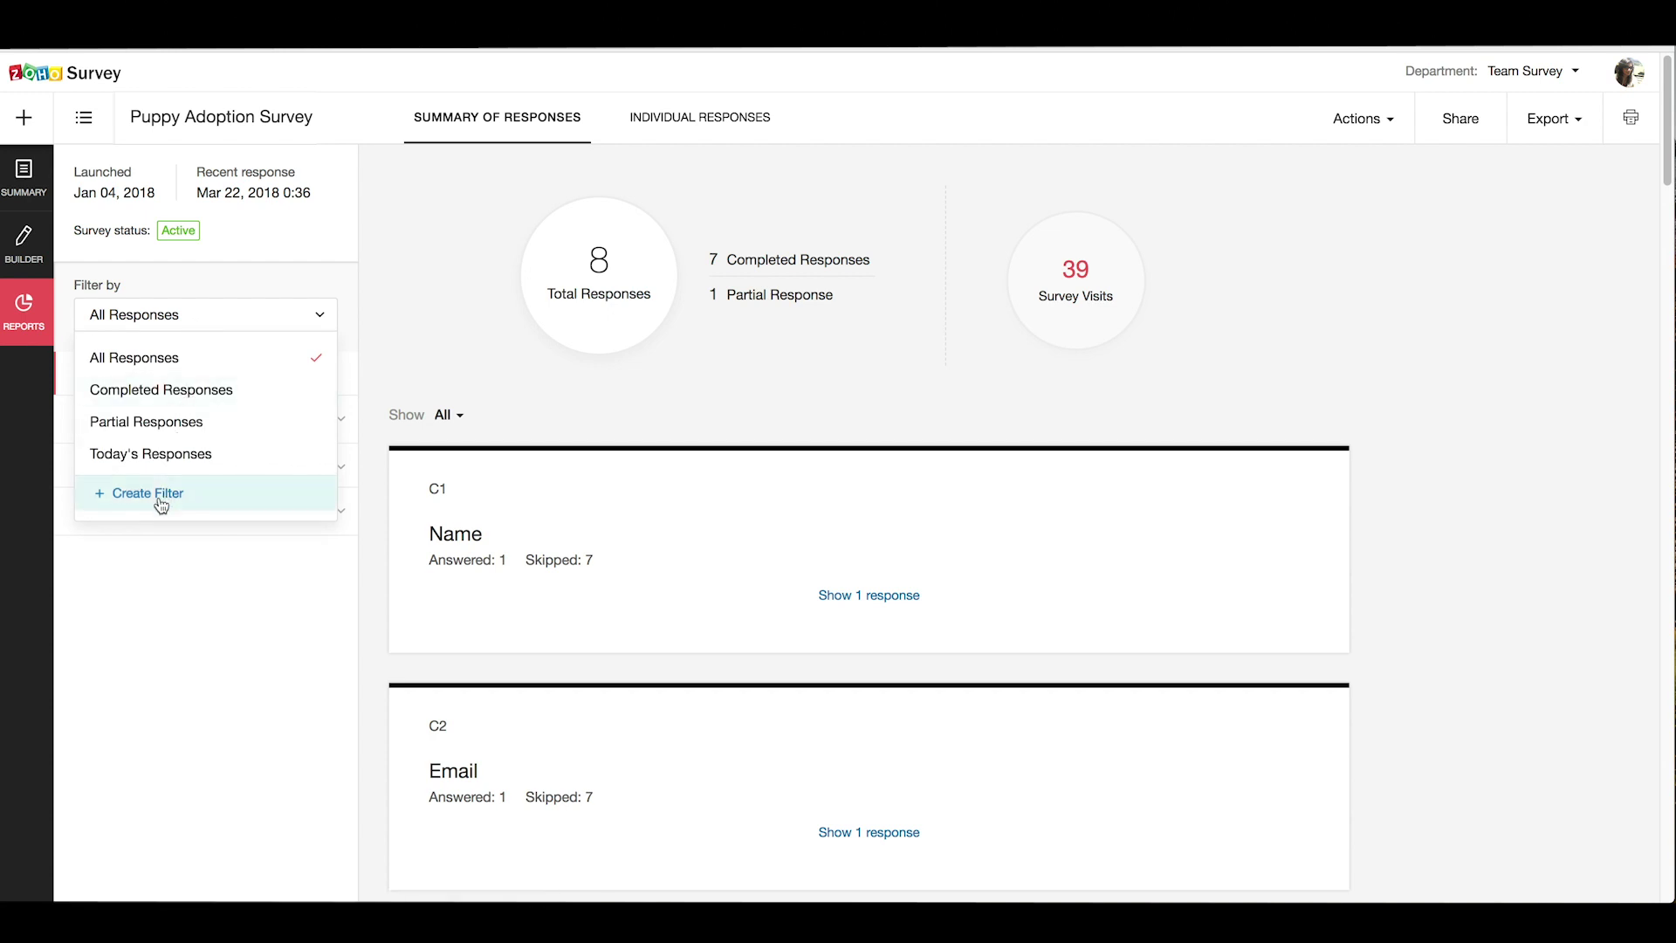
pyautogui.click(154, 536)
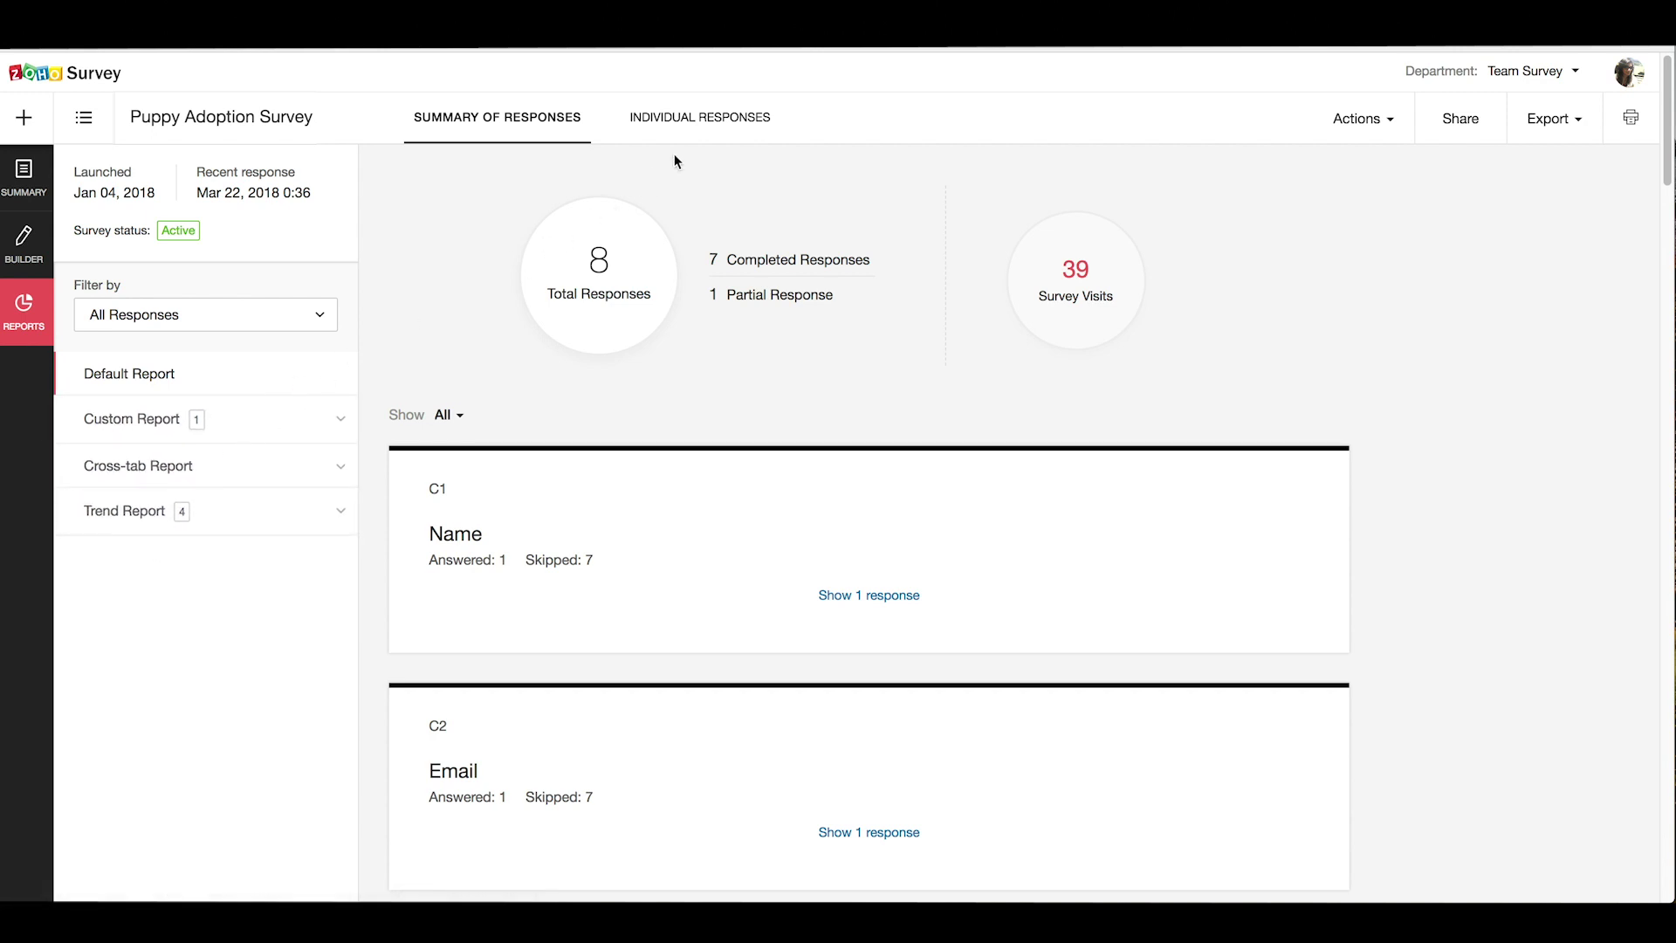
# Step: Show individual responses, including the completed Mar 22, 2018 response, and glance at the report sharing panel
pyautogui.click(700, 122)
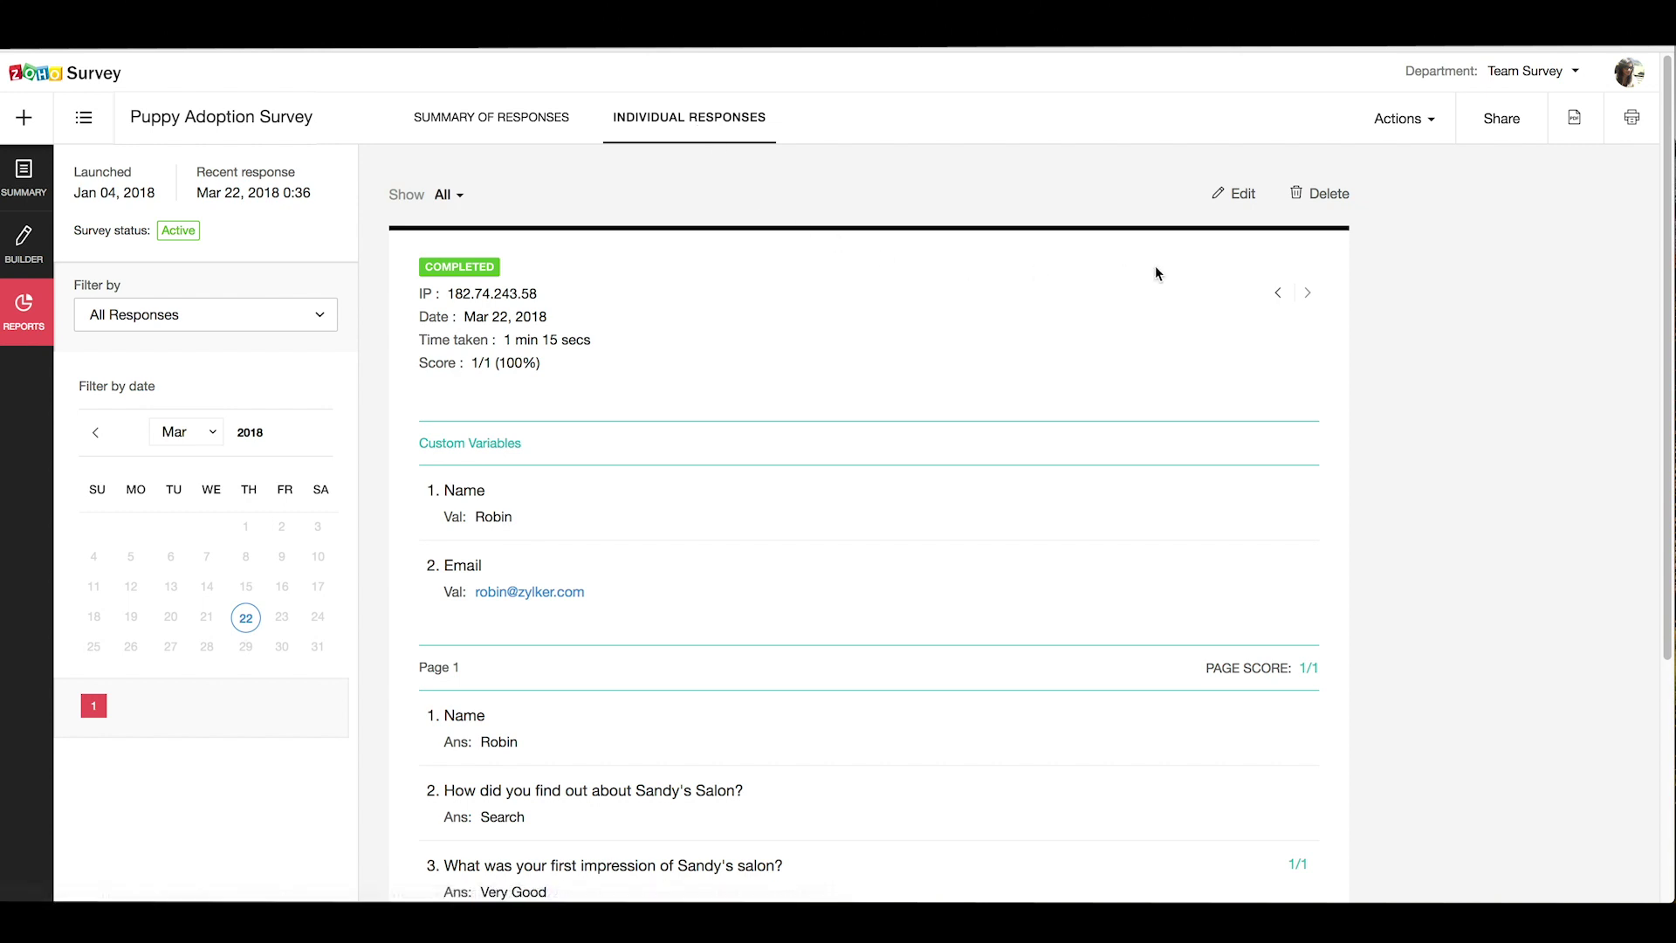
pyautogui.click(1496, 135)
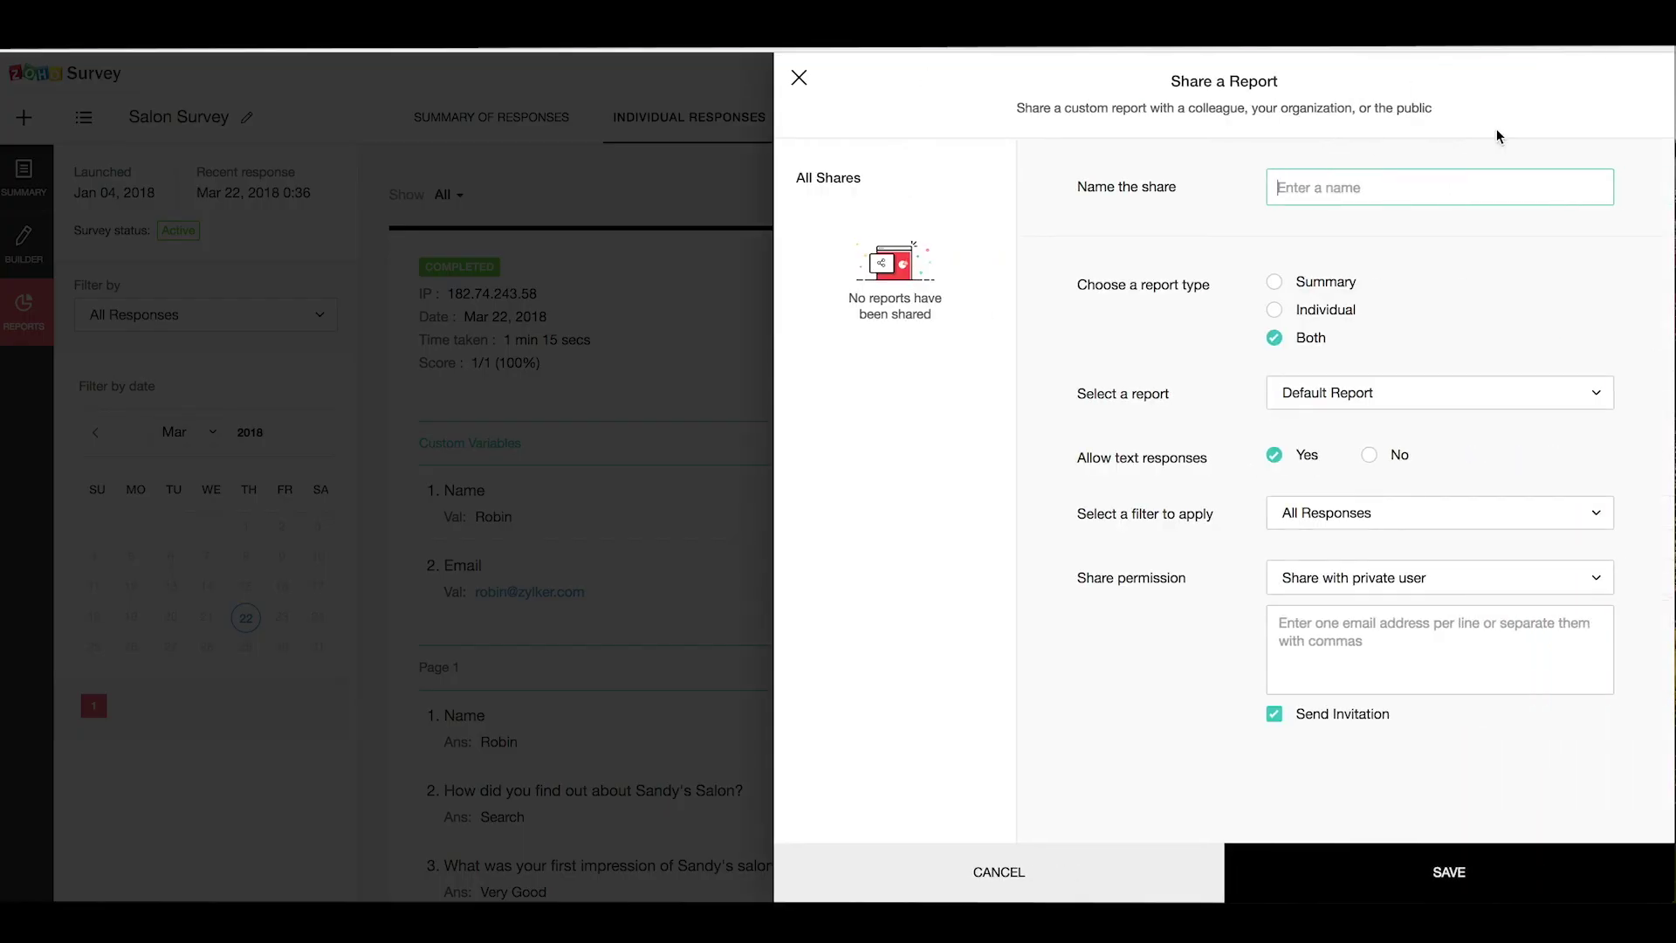
pyautogui.click(797, 77)
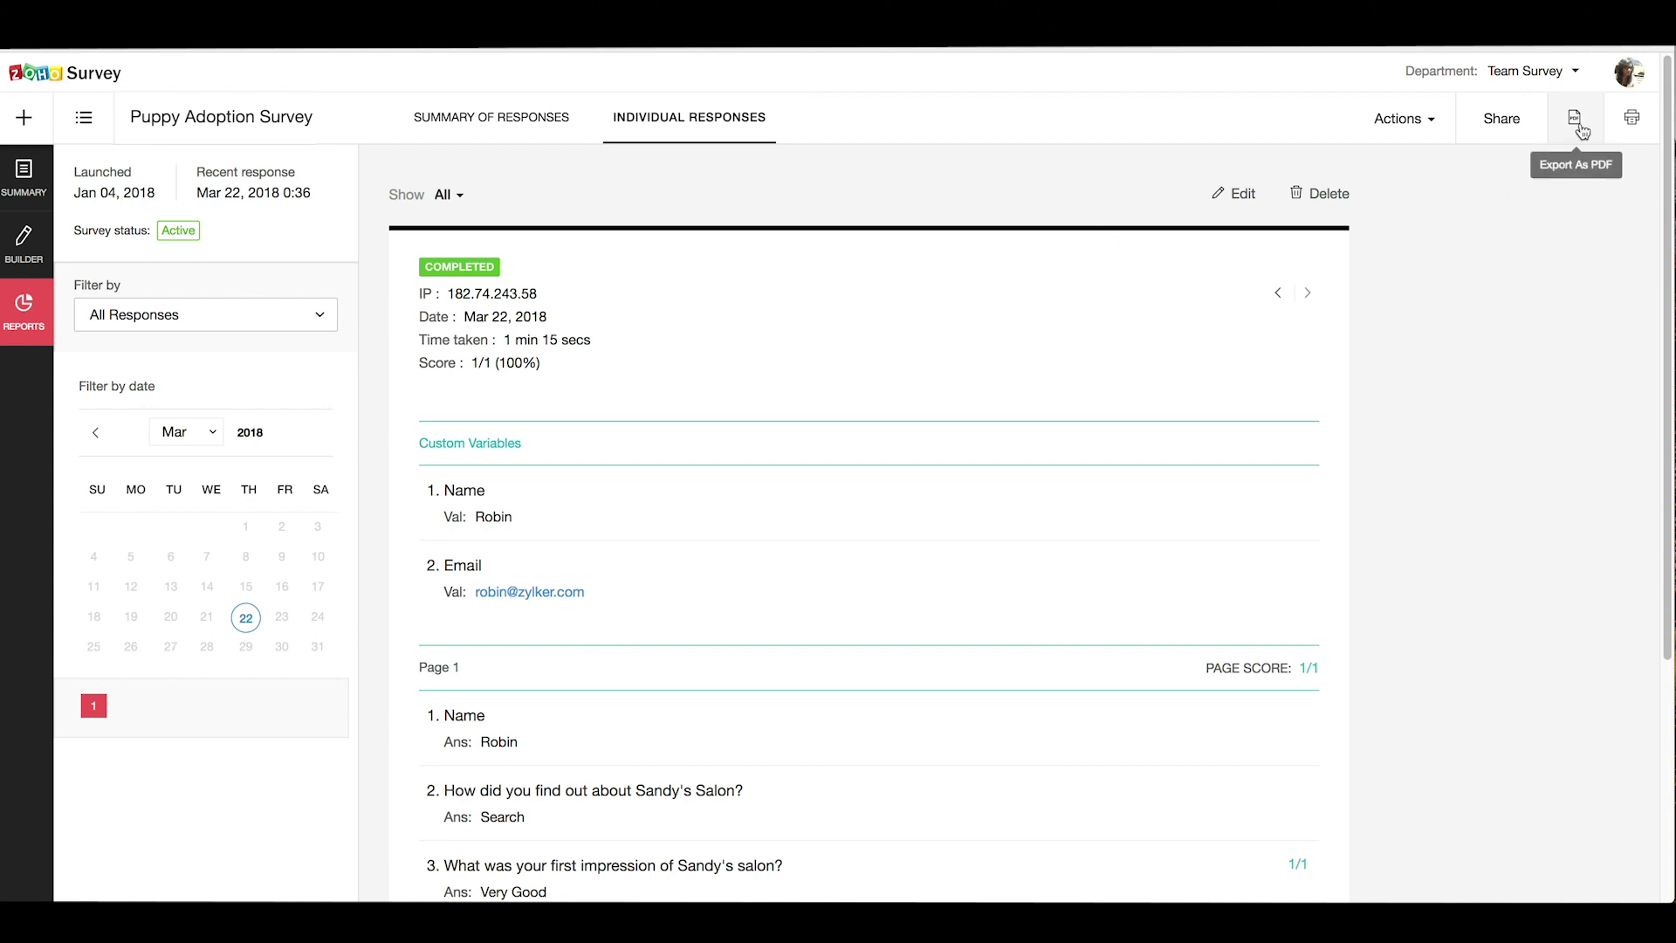
# Step: Show the account menu with Departments, Support, Help and Take a Tour
pyautogui.click(1629, 73)
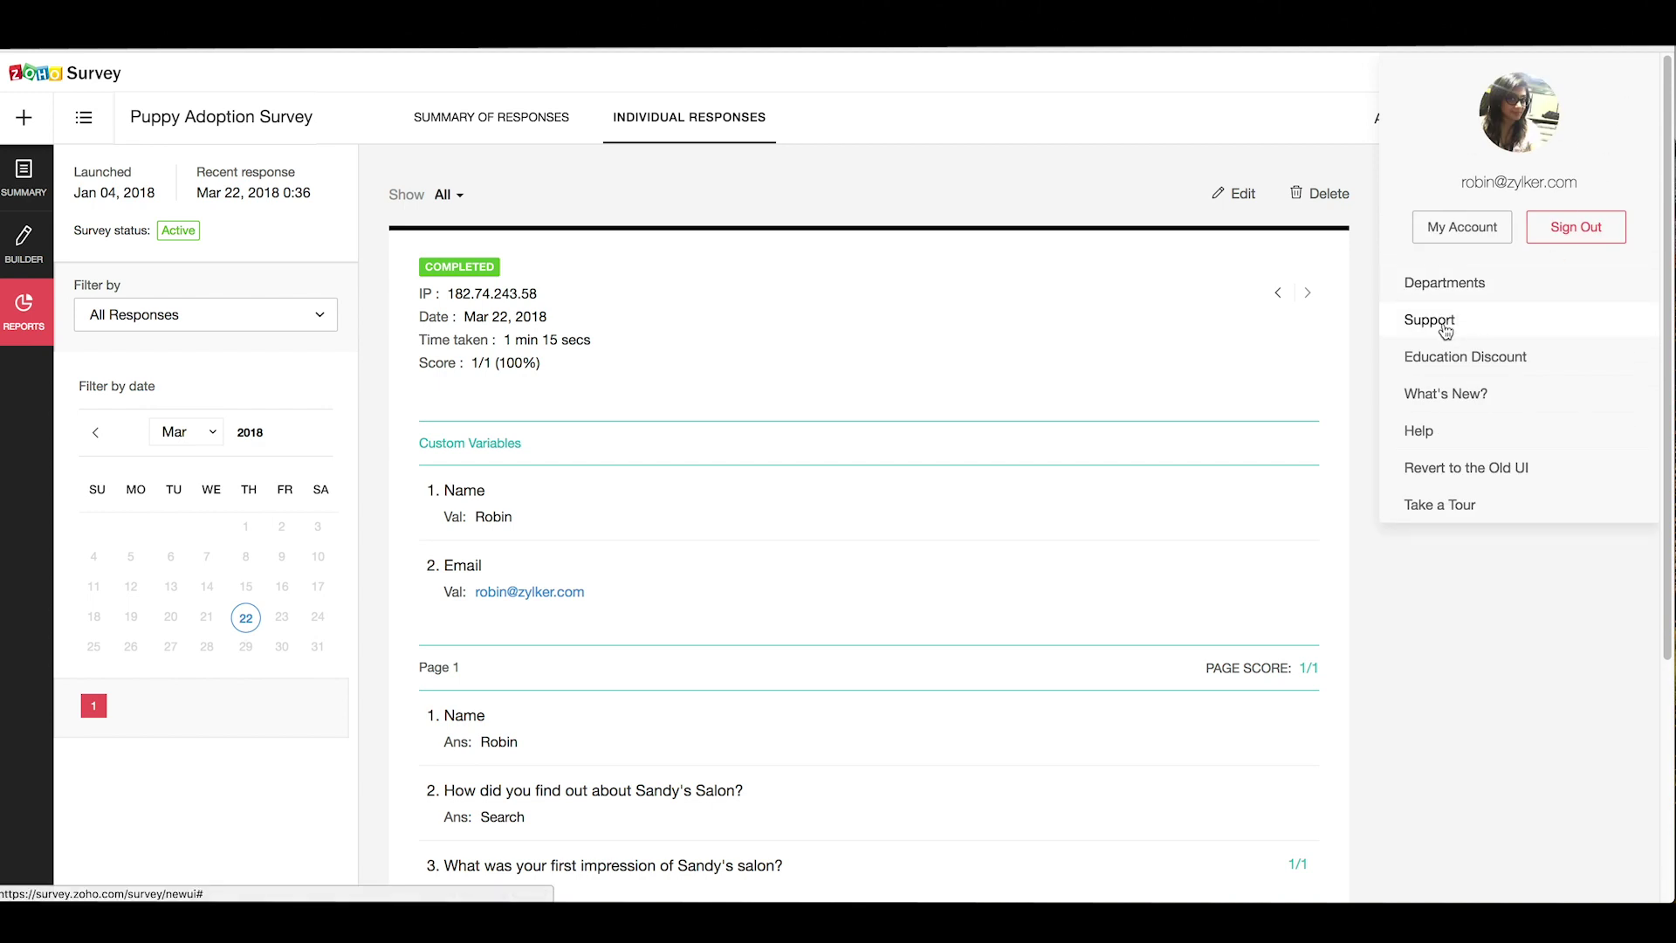